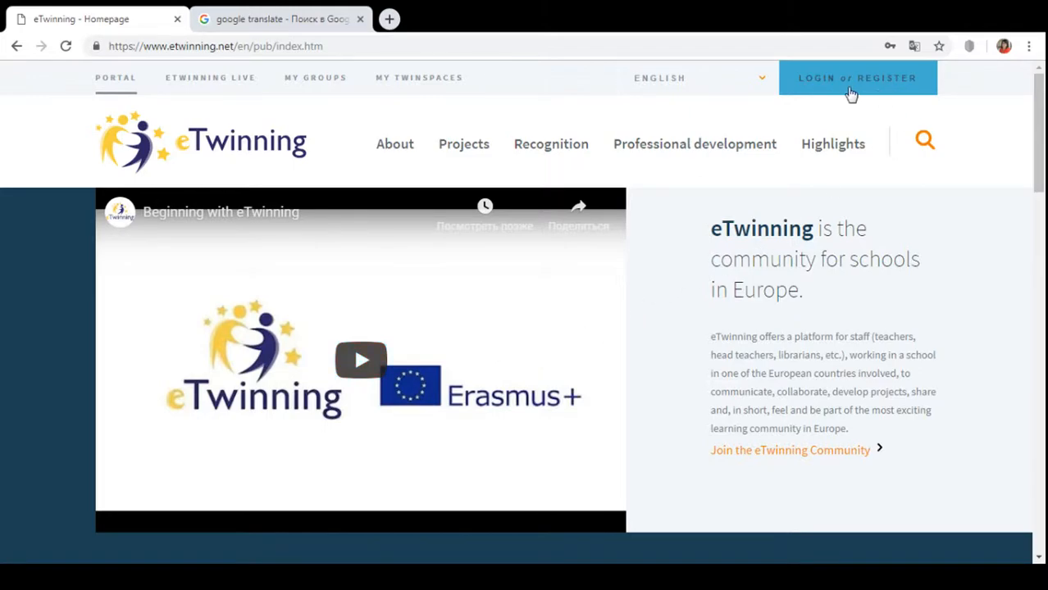
- Log in to the eTwinning account with the prefilled credentials and go to the personal TwinSpaces list
left_click(823, 84)
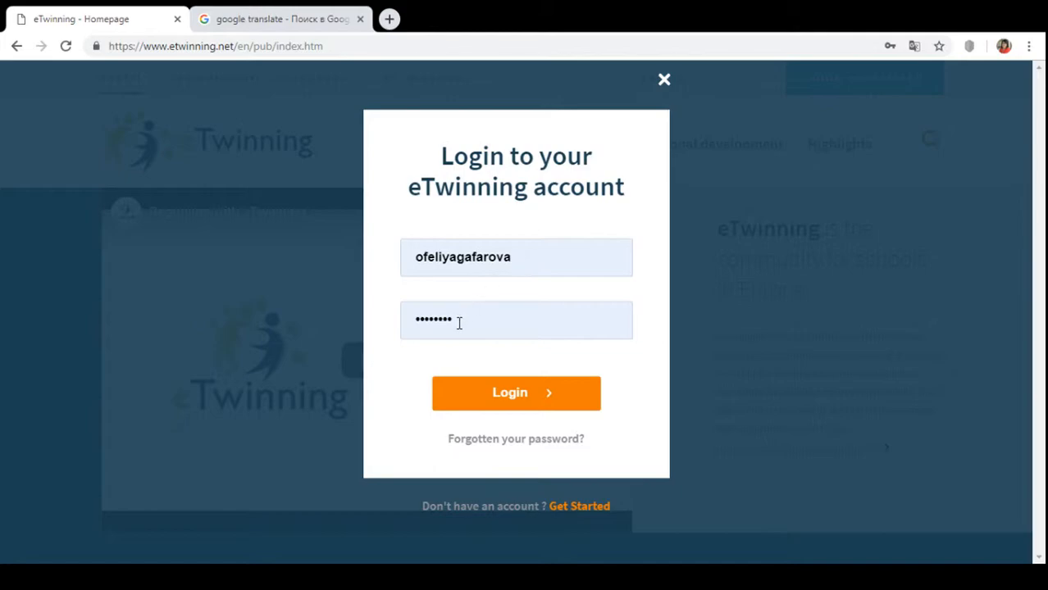
left_click(509, 395)
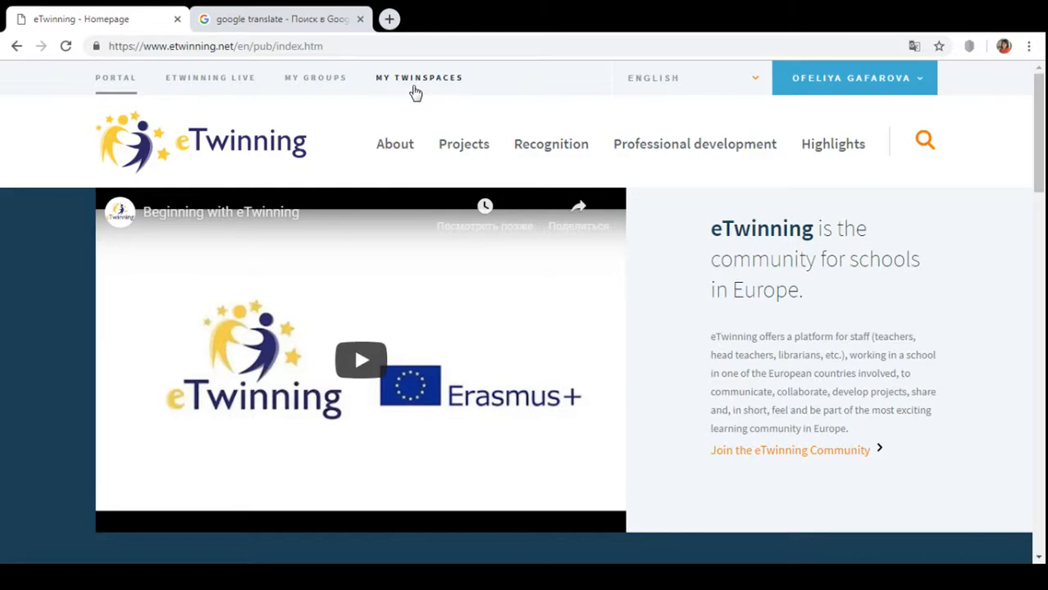
left_click(420, 82)
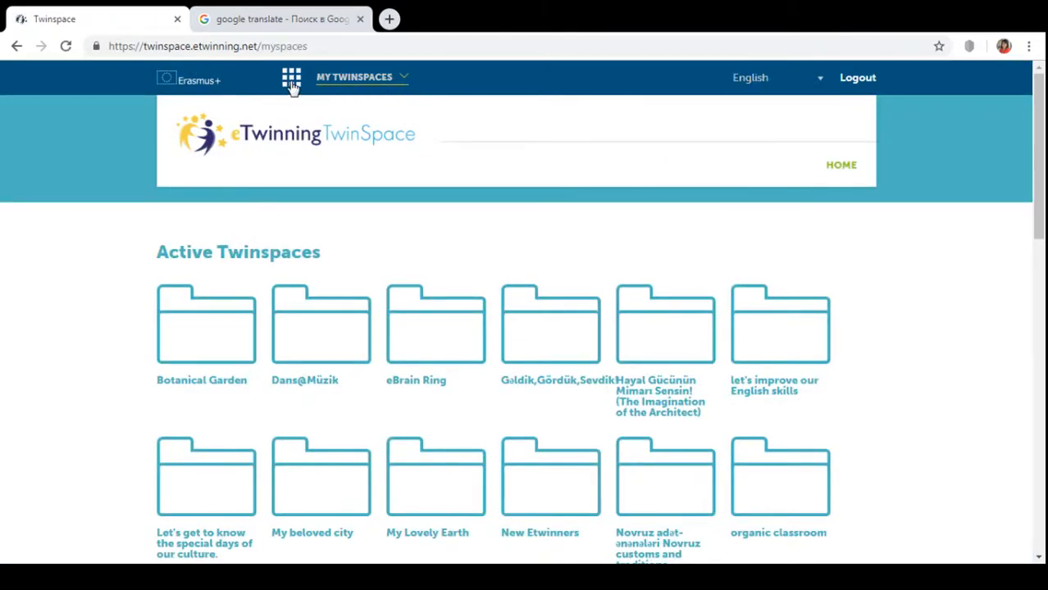
- Open the New Etwinners TwinSpace from the active TwinSpaces
left_click(293, 86)
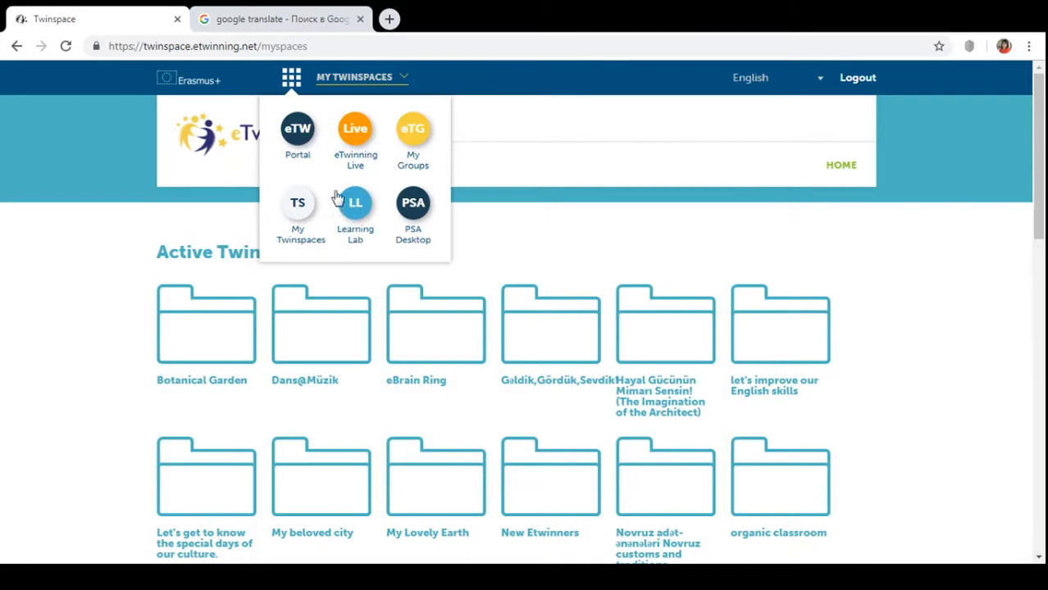
left_click(291, 79)
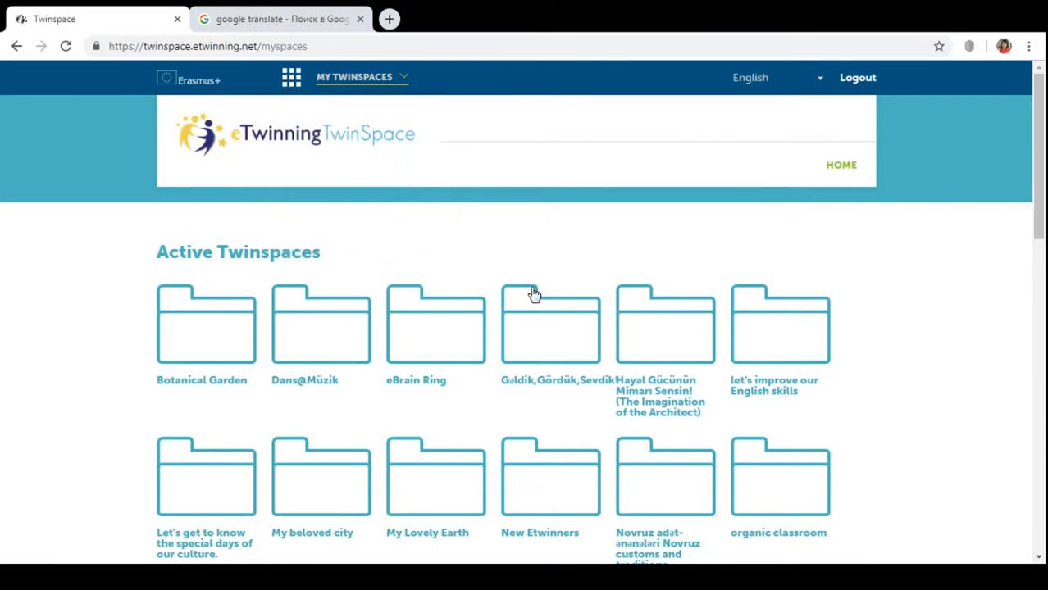
left_click(541, 504)
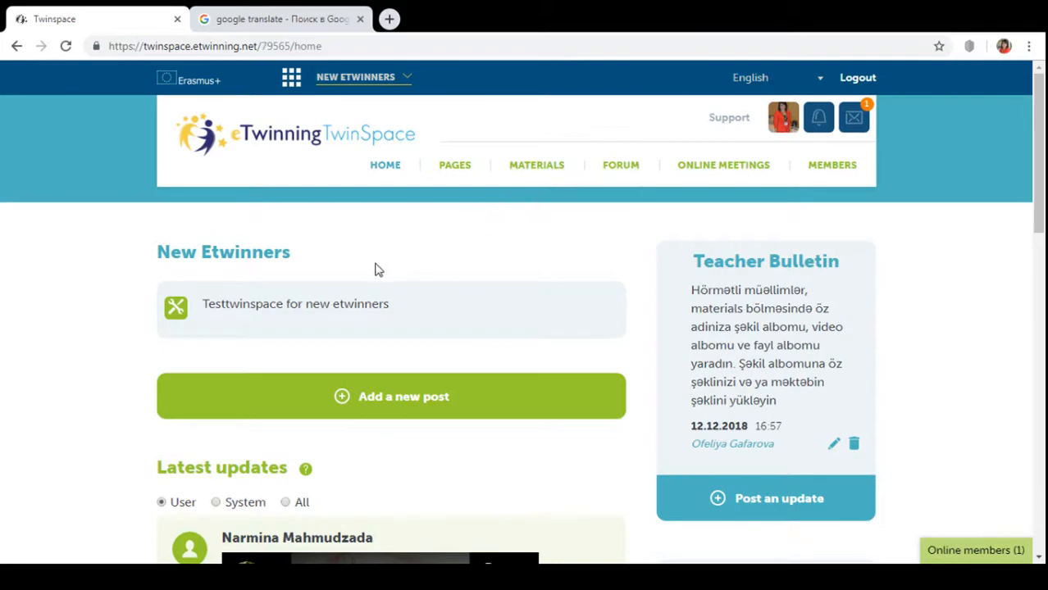
- Go to the forum of the New Etwinners TwinSpace and read its help note on member permissions
left_click(624, 174)
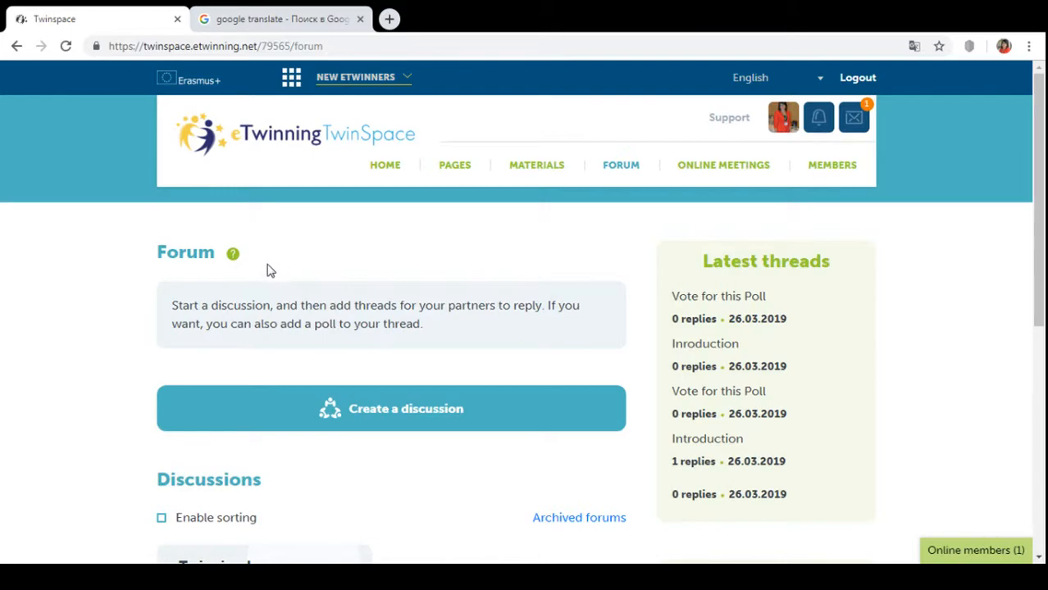
mouse_move(233, 261)
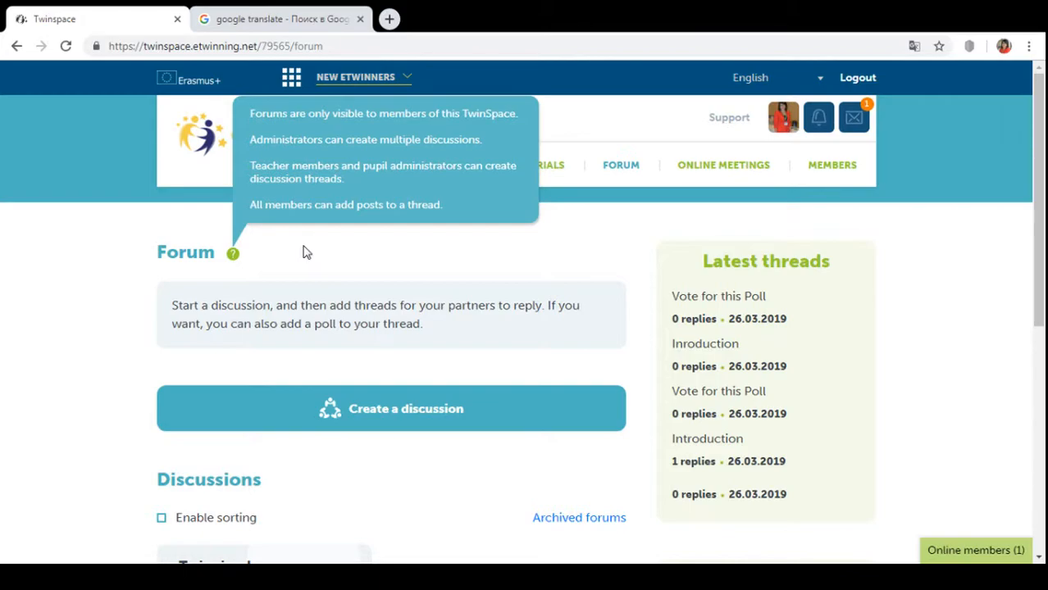
left_click(235, 257)
- Create a forum discussion named "Itroduction" with the description "Introduce Yourselves" and submit it
scroll(484, 302, "down", 1)
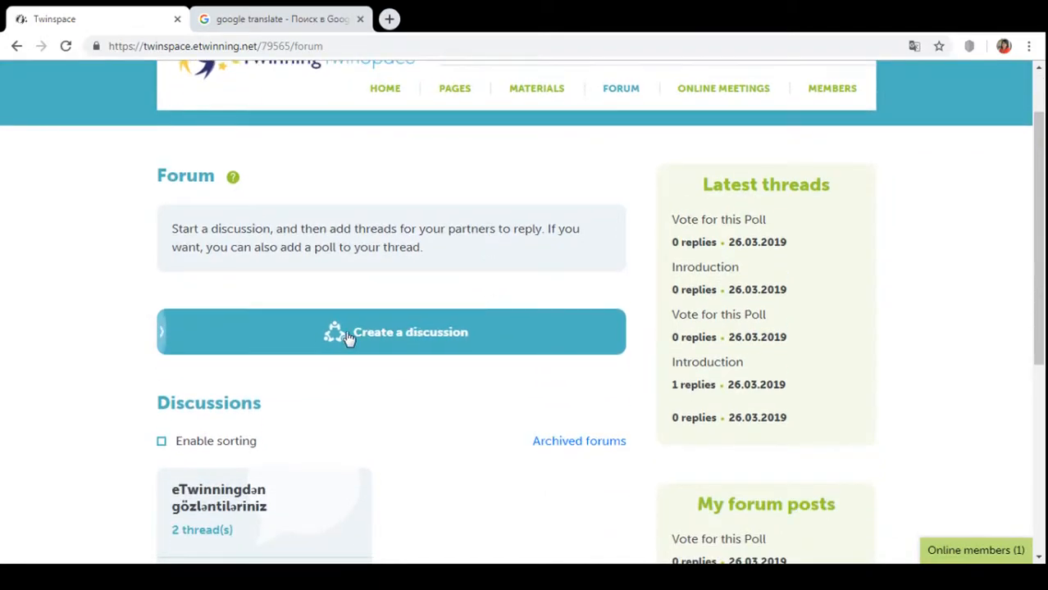
left_click(473, 346)
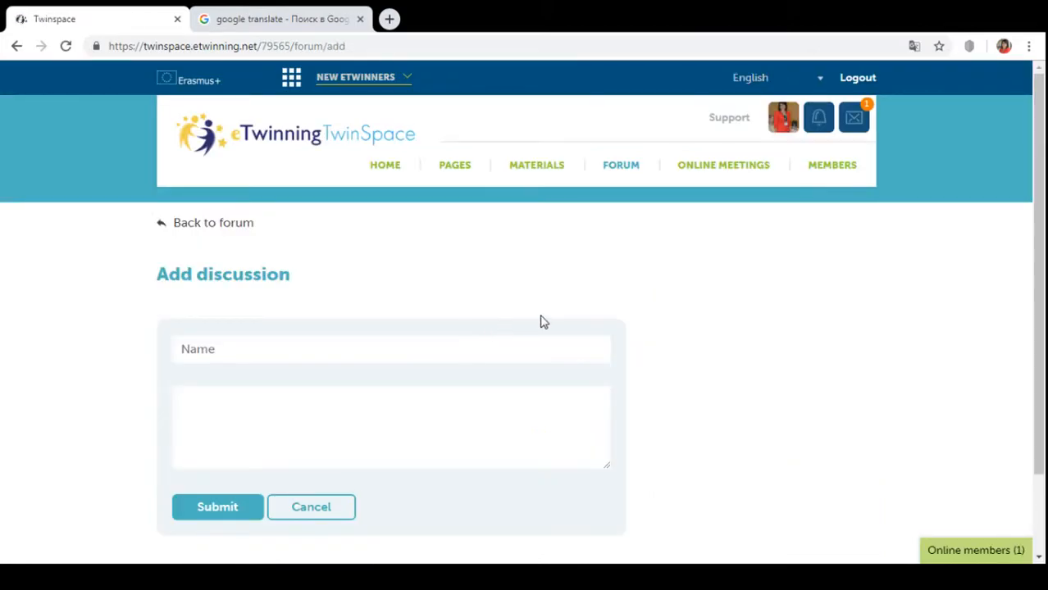
scroll(548, 320, "down", 1)
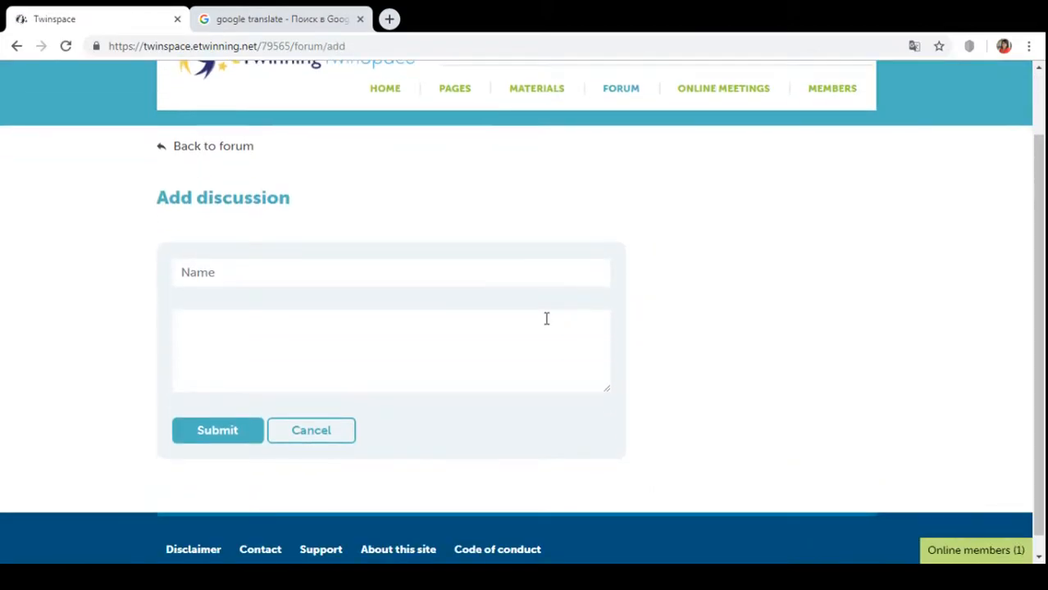
left_click(245, 274)
type("Itroduction")
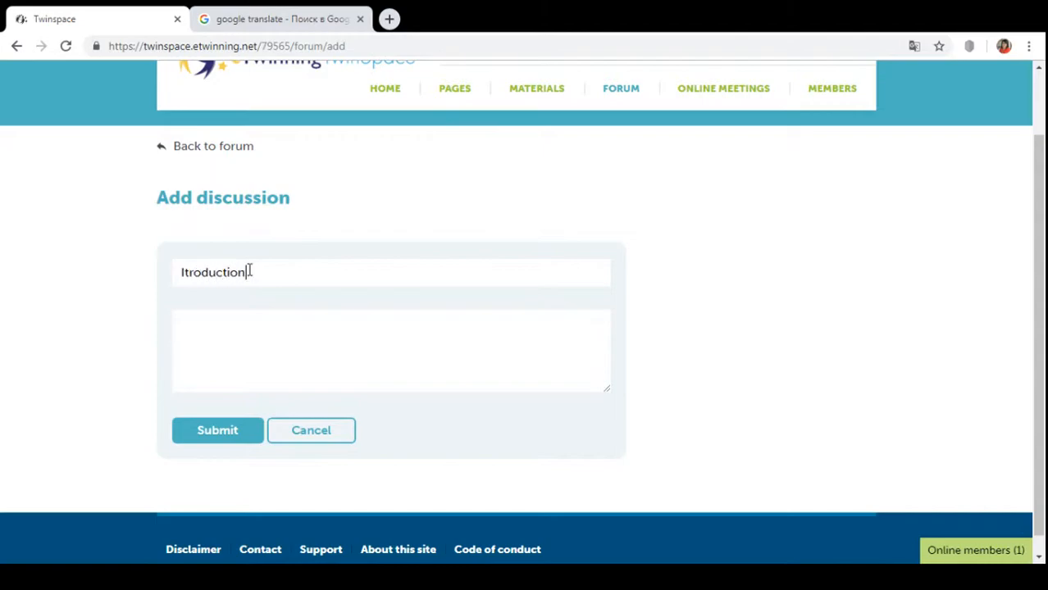
left_click(241, 335)
left_click(241, 335)
type("Introduce Yourselves")
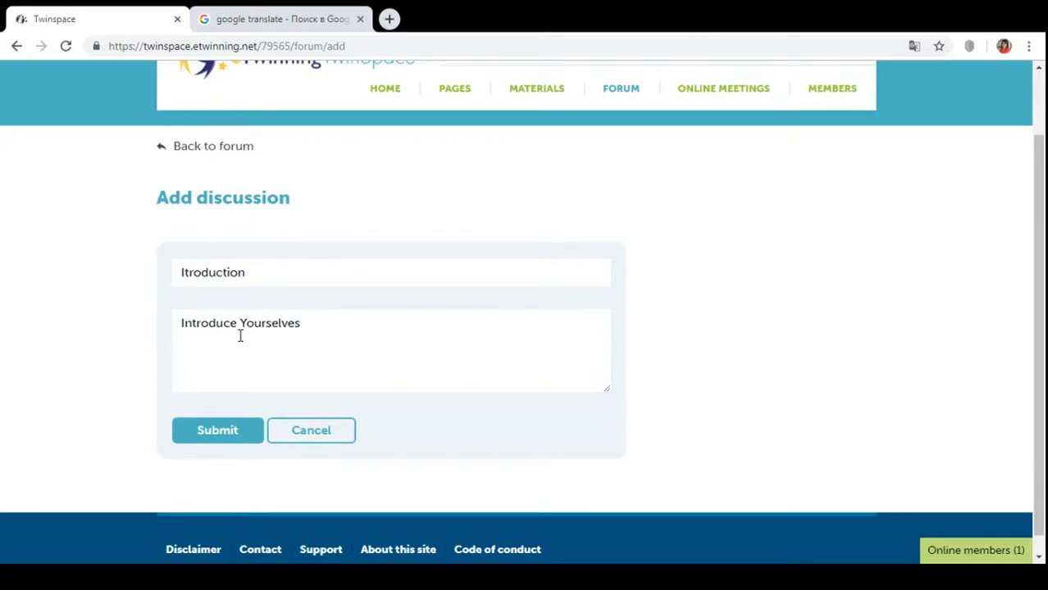
left_click(231, 433)
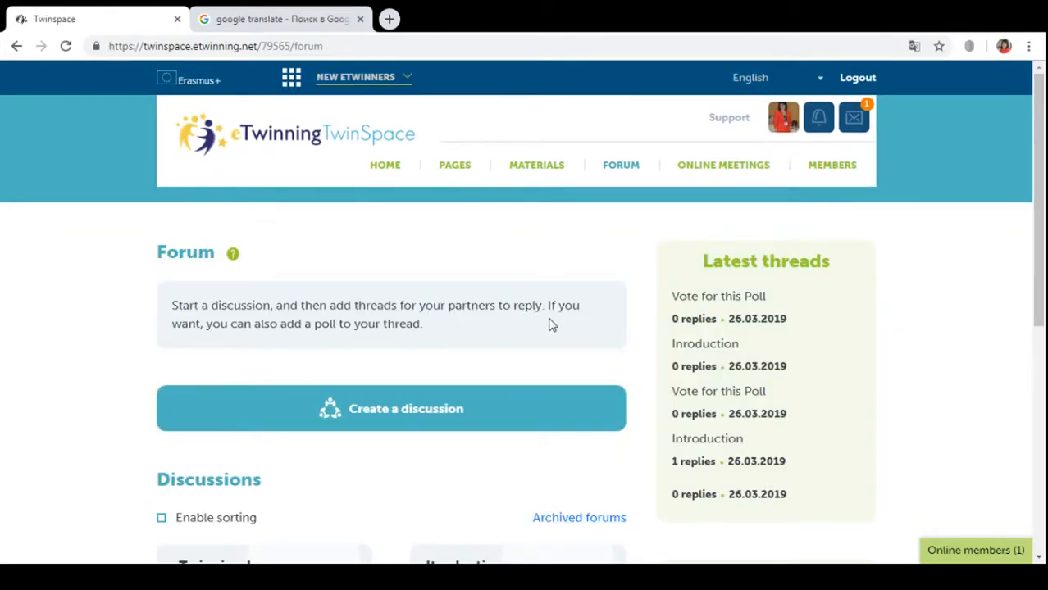
- Open the Itroduction discussion and start a new thread in it titled "Itroduction"
scroll(622, 308, "down", 1)
scroll(628, 321, "down", 1)
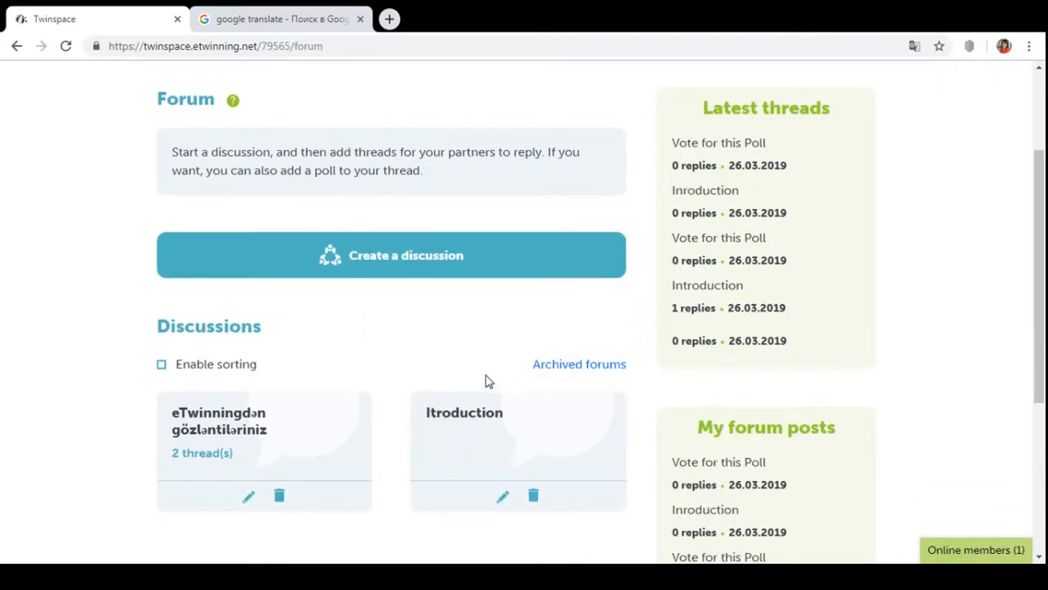
left_click(487, 413)
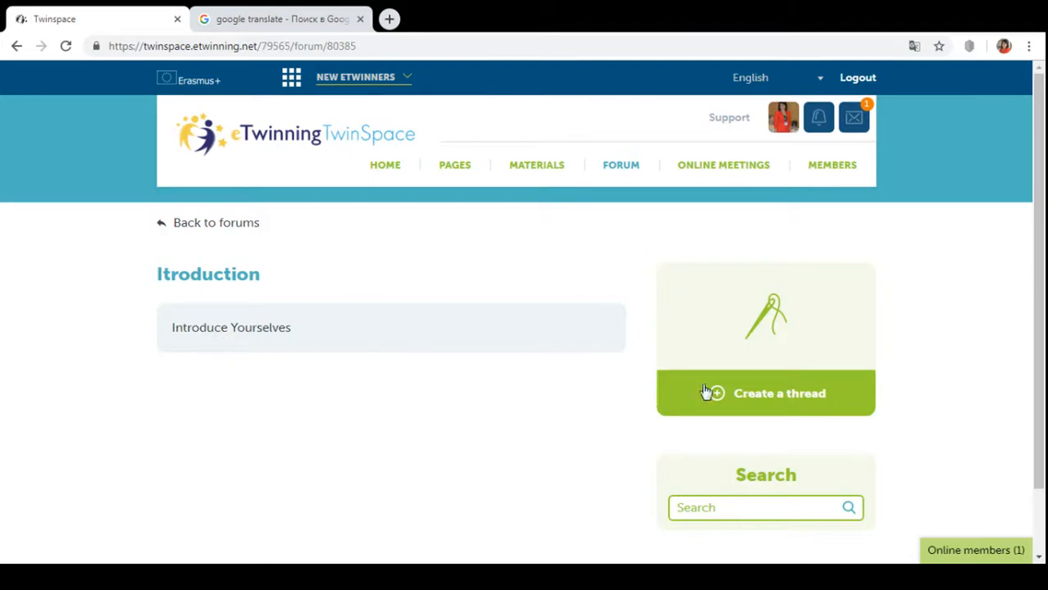
left_click(794, 395)
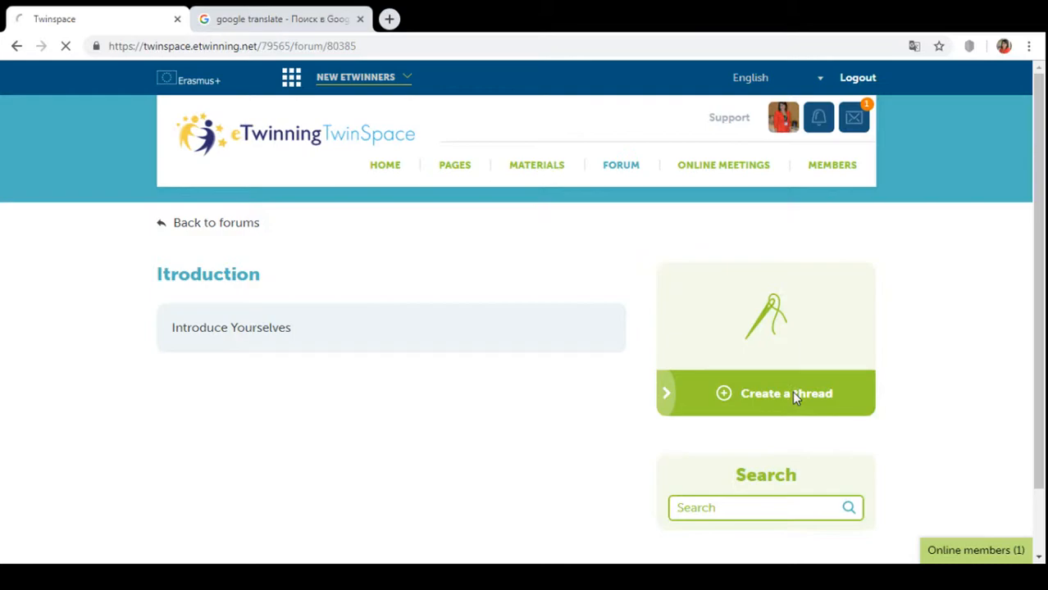
left_click(235, 321)
type("Itroduction")
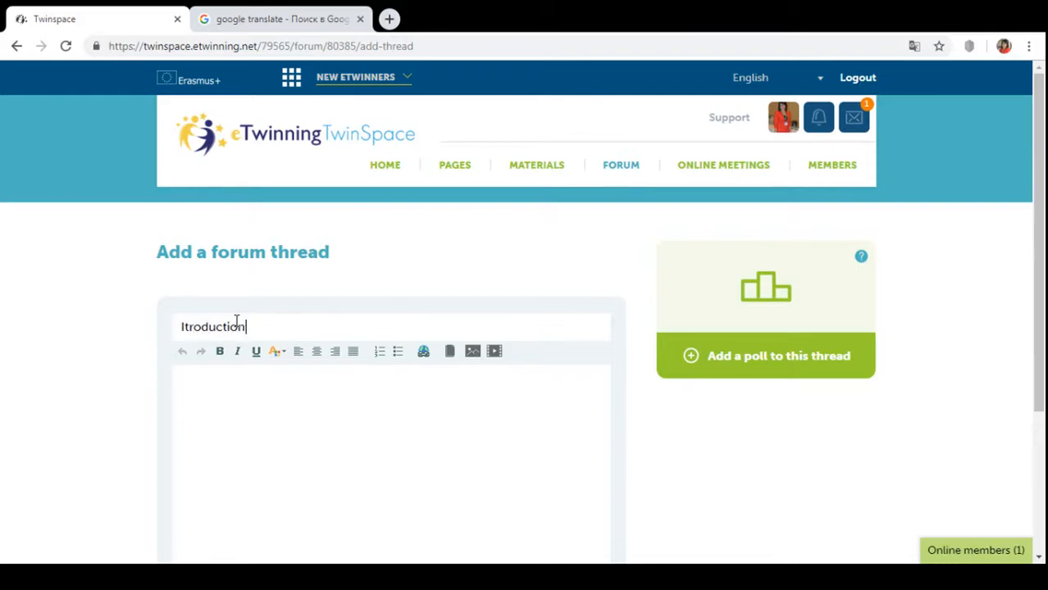
- Enter "Write about yourself" as the thread's message and insert the eTwinning logo image UNNAMED.JPG below it
left_click(219, 386)
type("W")
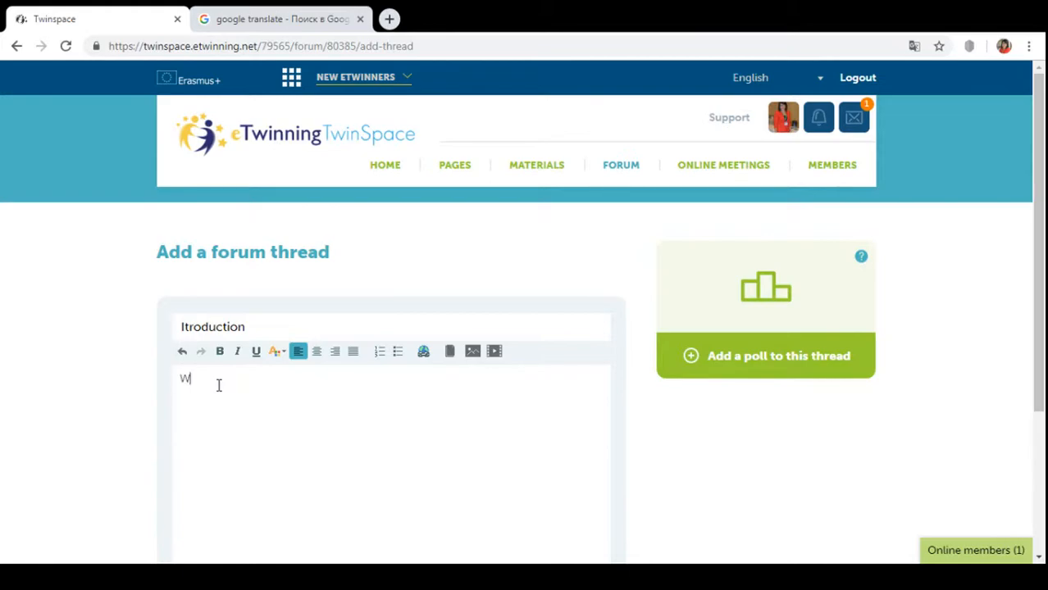
type("rite about yourself")
key("Return")
left_click(474, 352)
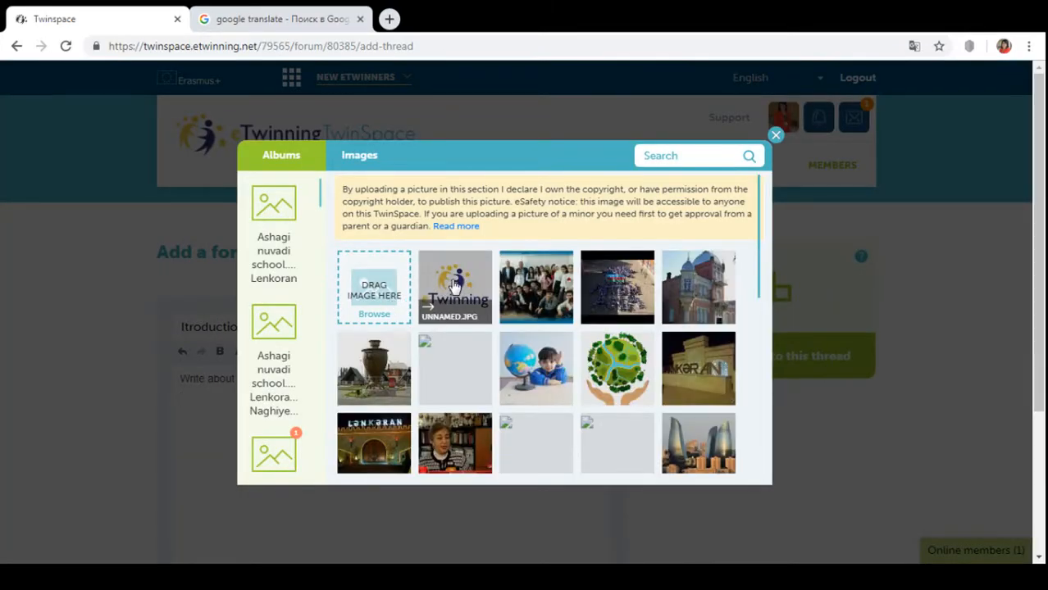
left_click(453, 283)
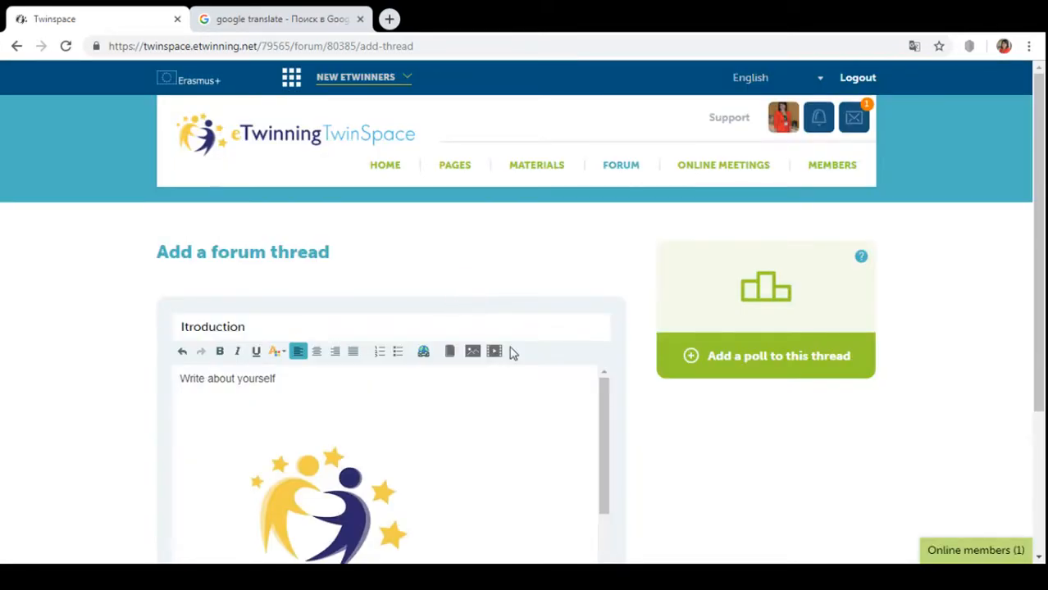
- Insert the video "Exhibition -We like like Reading" below the logo image in the thread's message
scroll(587, 403, "down", 5)
scroll(574, 415, "down", 1)
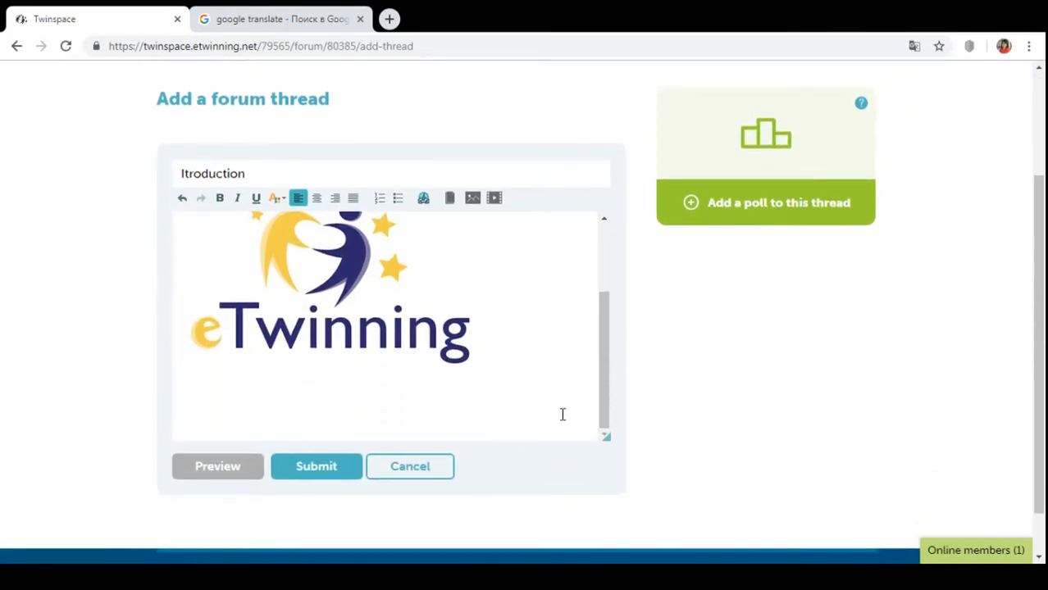
scroll(532, 400, "down", 1)
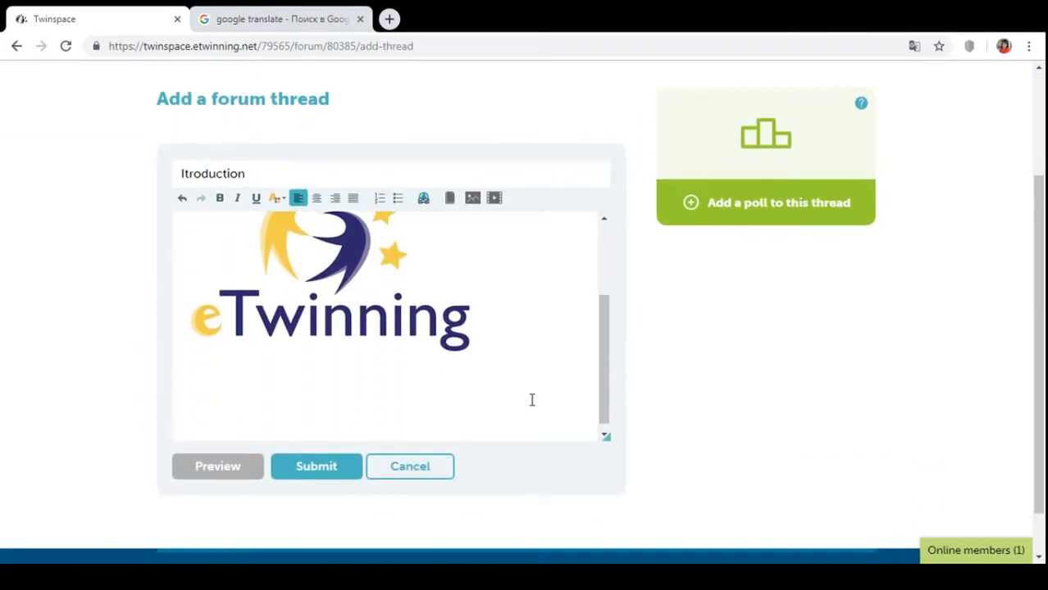
left_click(493, 201)
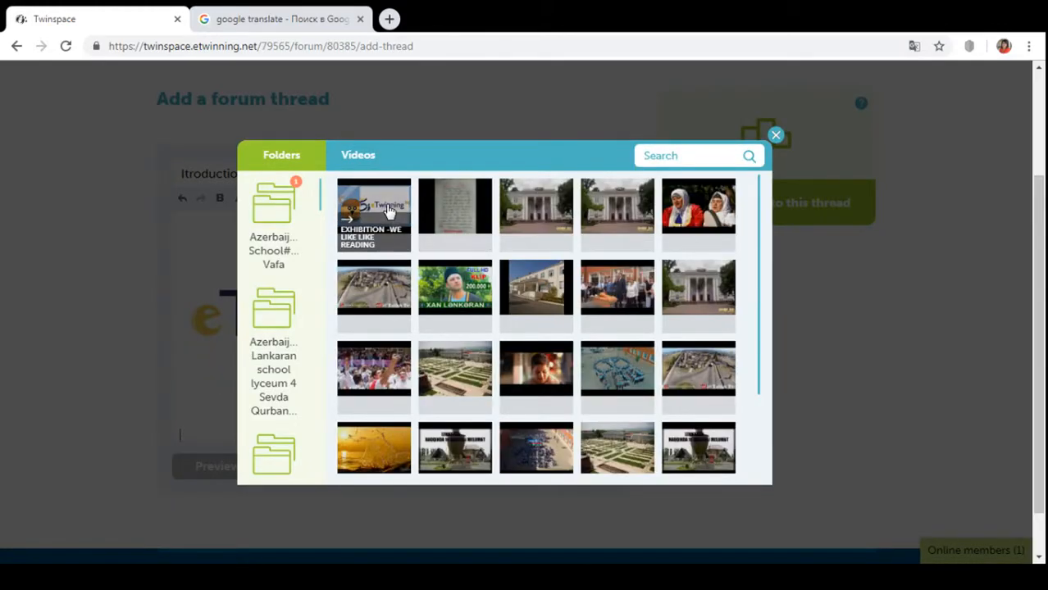
left_click(388, 212)
left_click_drag(608, 317, 606, 402)
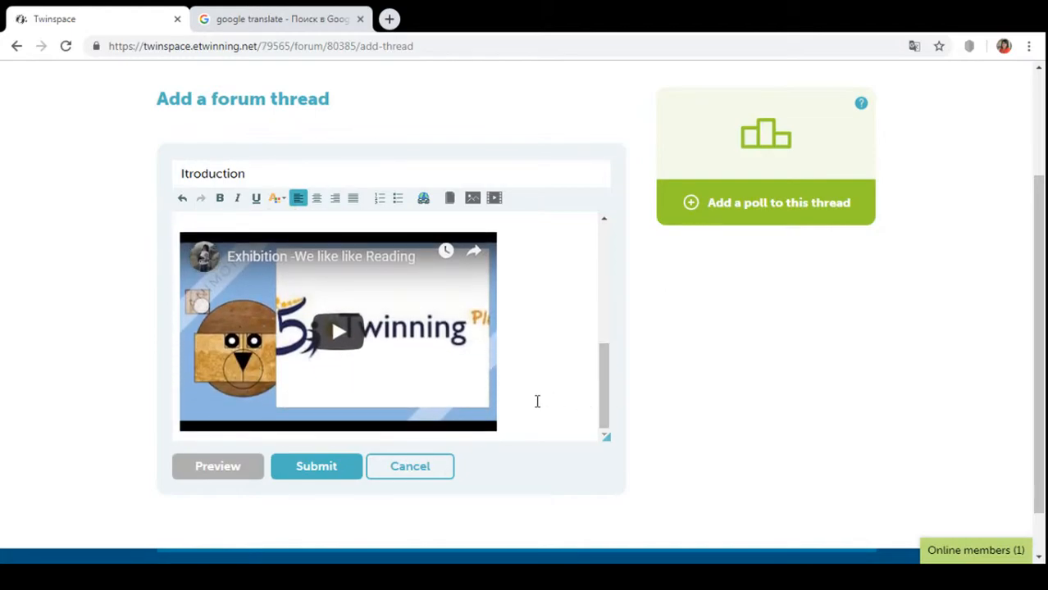
- Add the file ProjectPlanningTemplate.docx on a new line below the video in the message
key("Return")
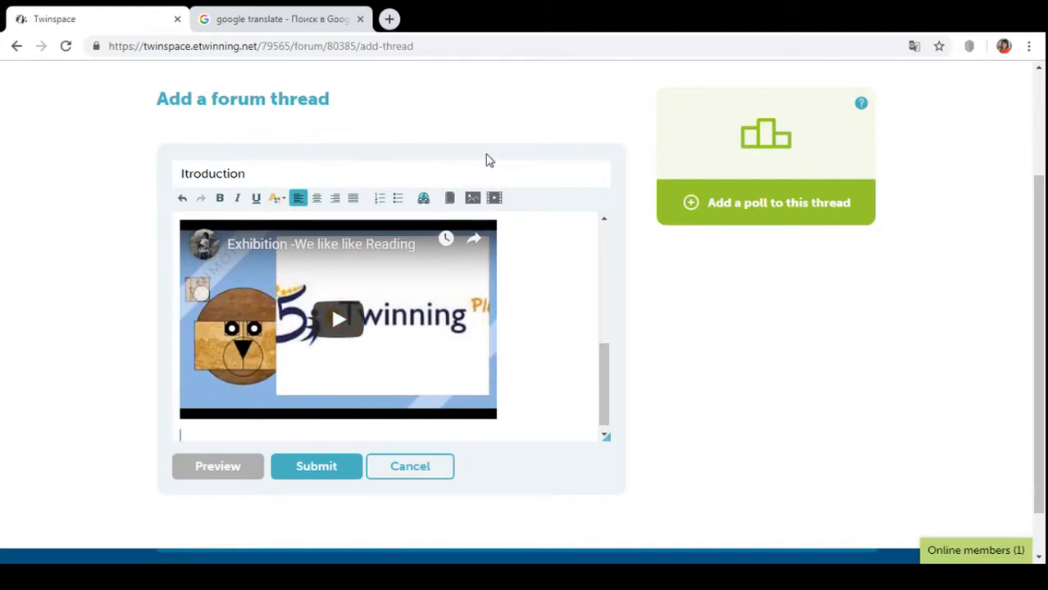
left_click(450, 199)
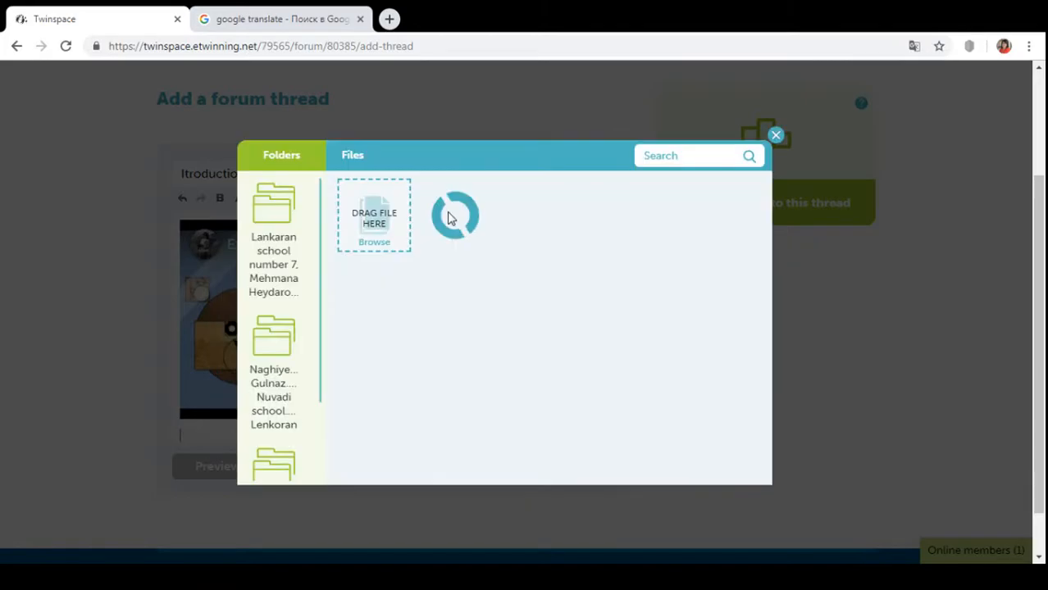
left_click(455, 215)
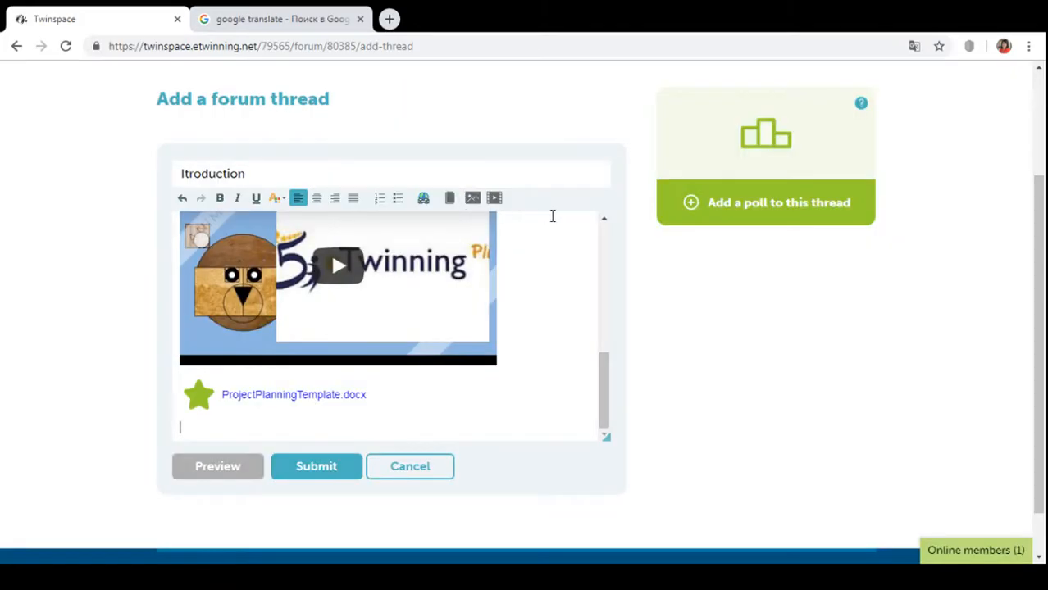
- Preview the forum thread and review its text, logo image, embedded video and attached document
scroll(611, 319, "down", 1)
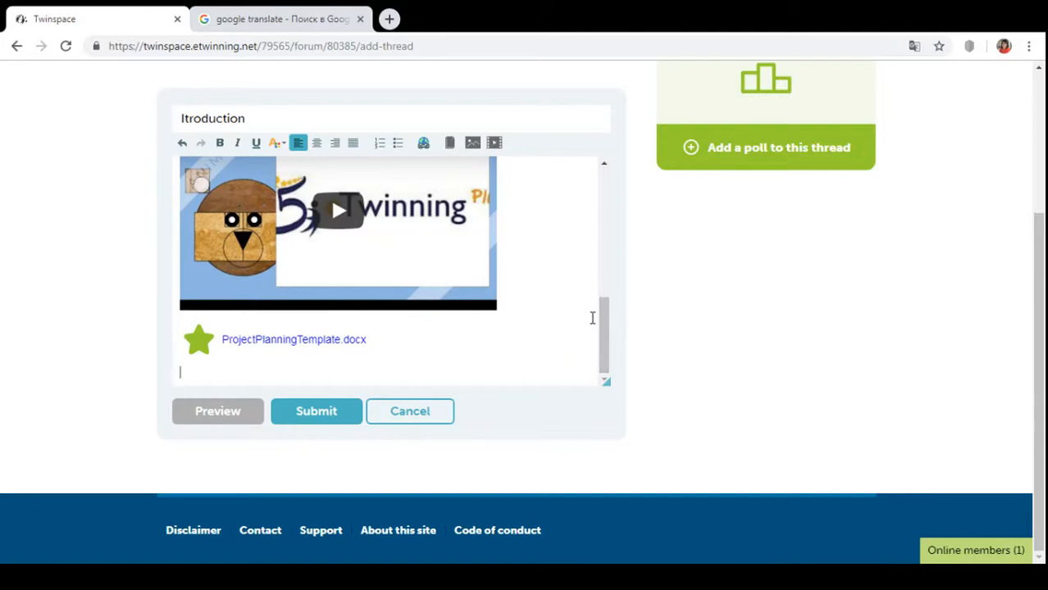
mouse_move(603, 325)
left_mouse_down()
mouse_move(605, 227)
mouse_move(605, 334)
left_mouse_up()
left_click(238, 412)
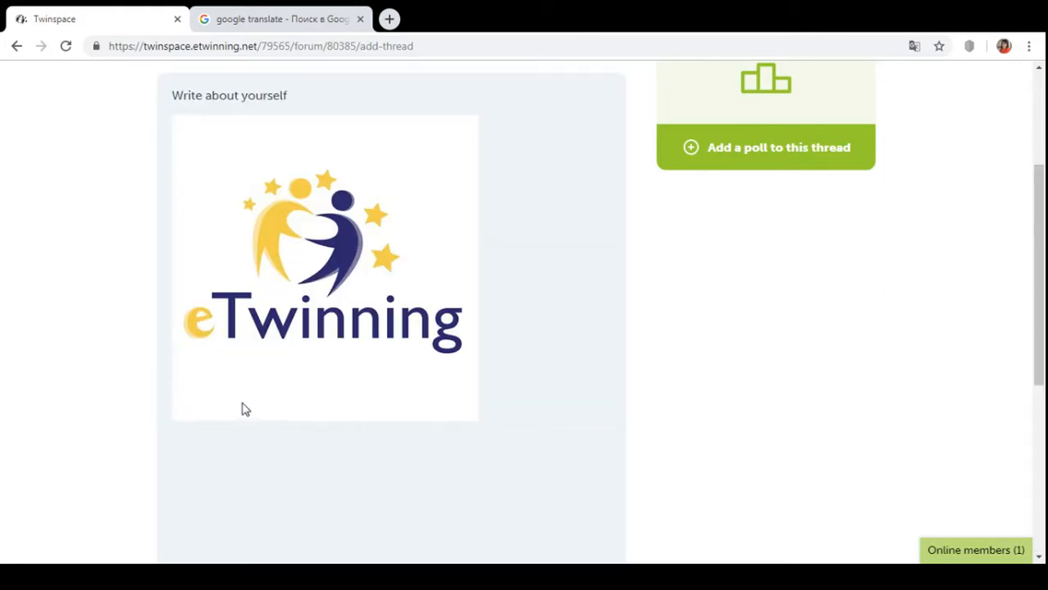
scroll(536, 370, "down", 4)
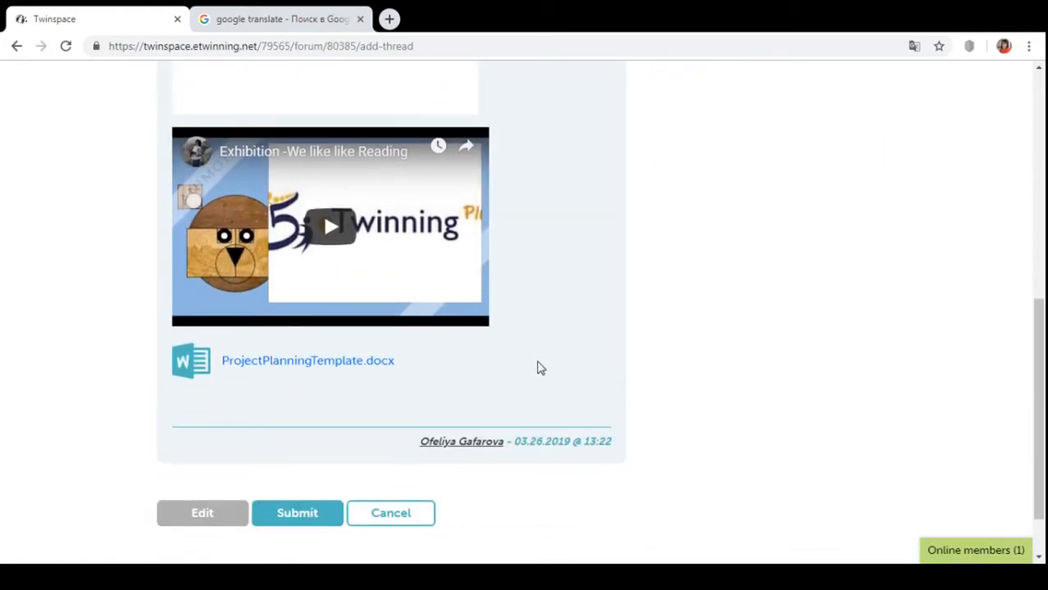
scroll(539, 367, "up", 5)
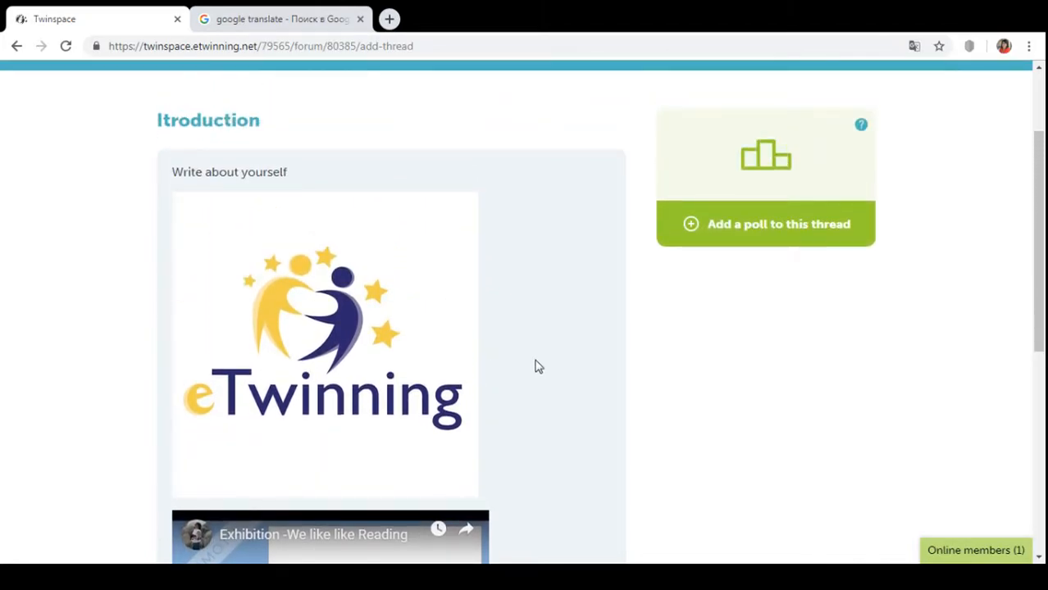
scroll(537, 369, "down", 4)
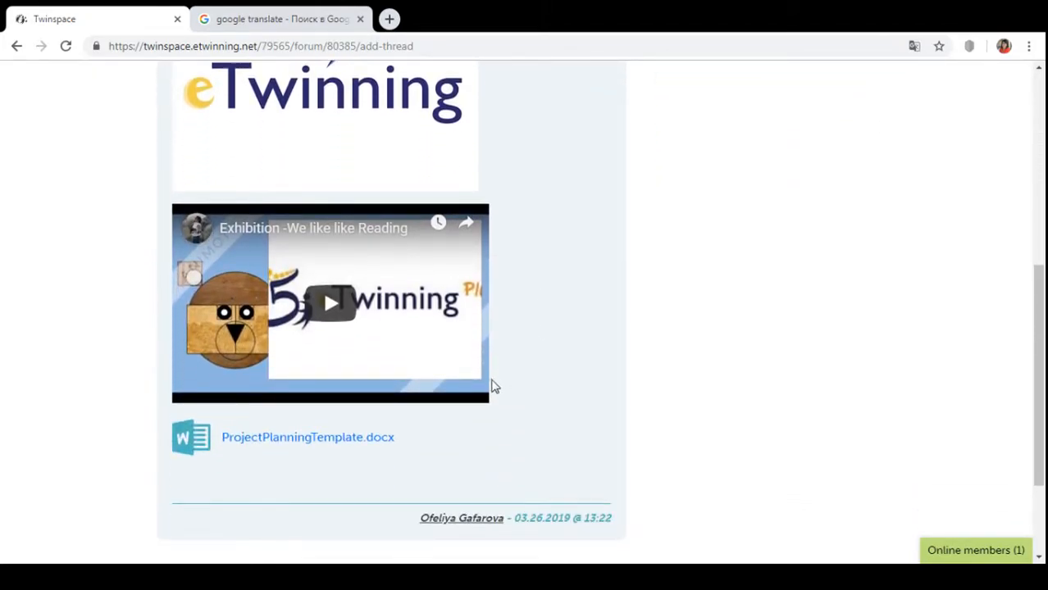
scroll(508, 361, "up", 4)
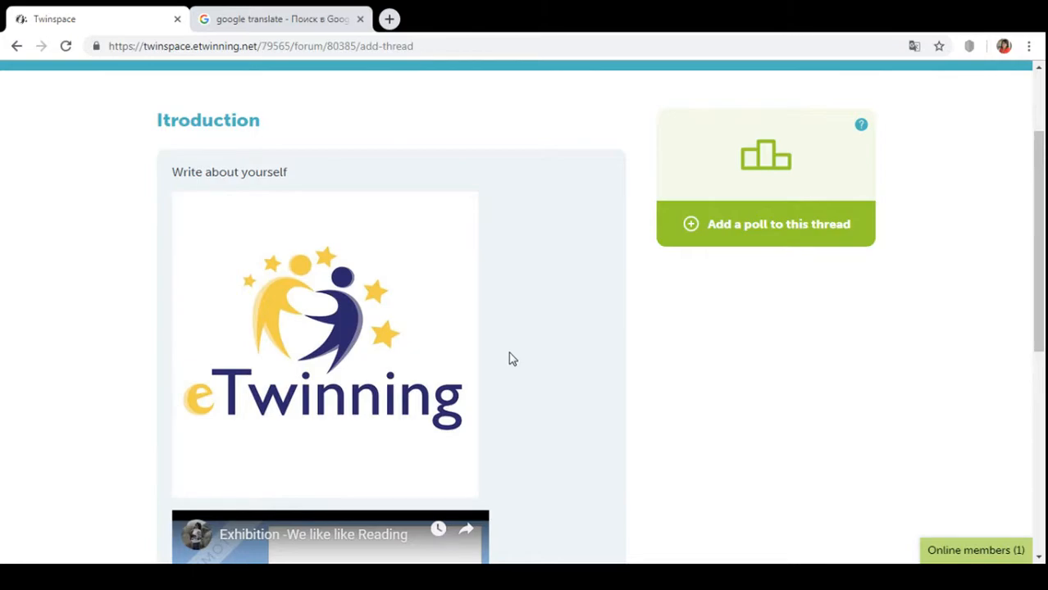
scroll(508, 360, "up", 1)
scroll(510, 358, "down", 5)
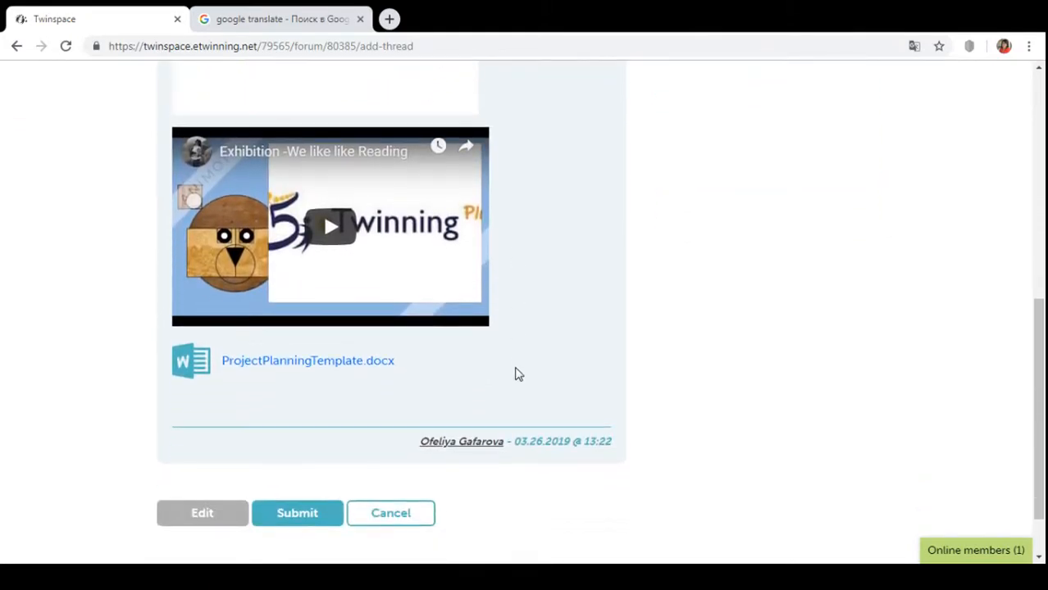
- Submit the previewed forum thread and look over how it is listed in the Itroduction forum
scroll(515, 374, "down", 1)
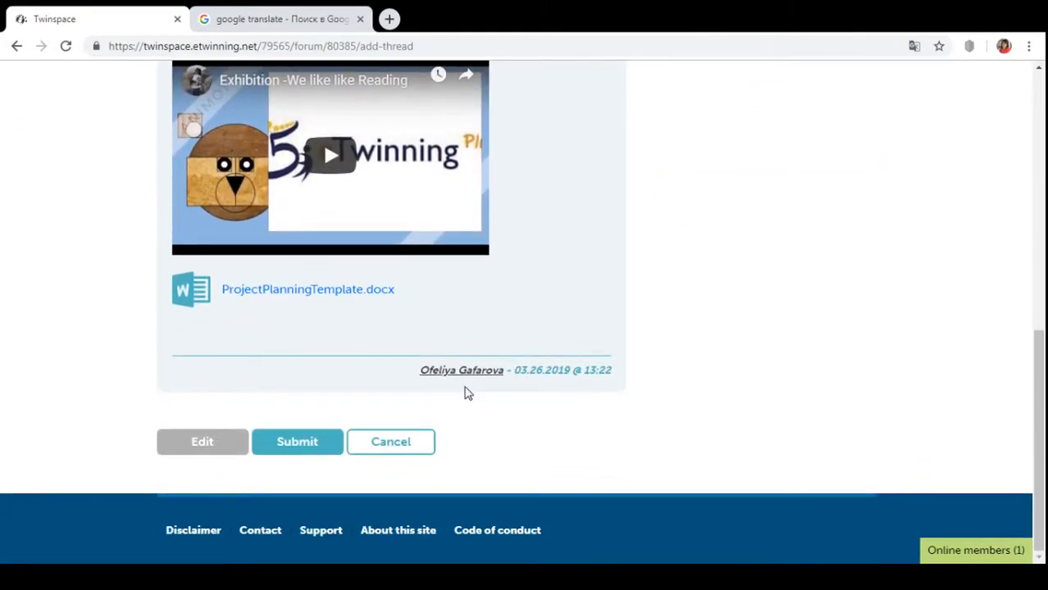
left_click(316, 451)
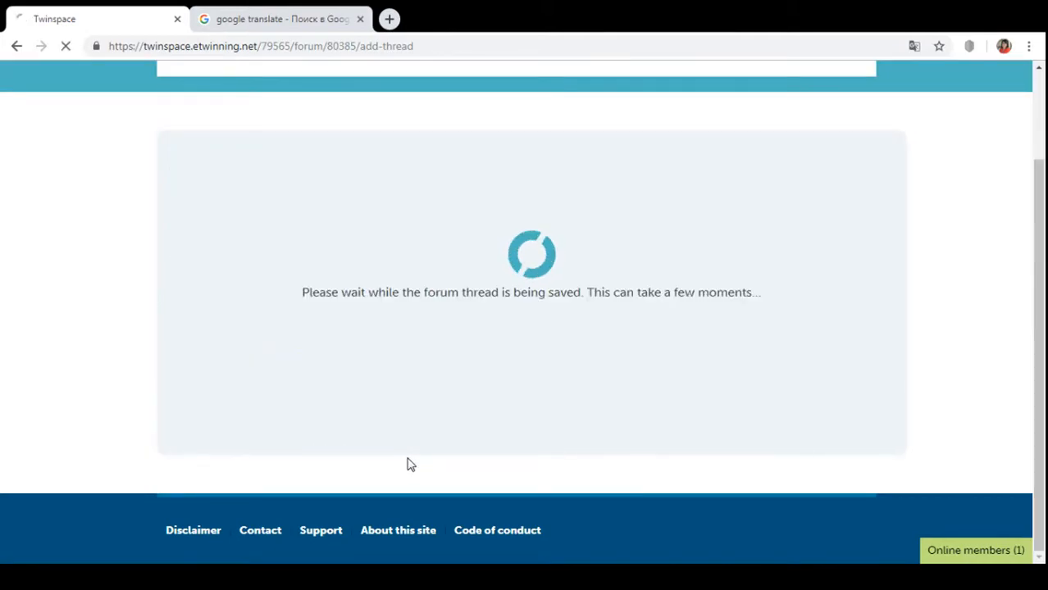
scroll(484, 406, "down", 3)
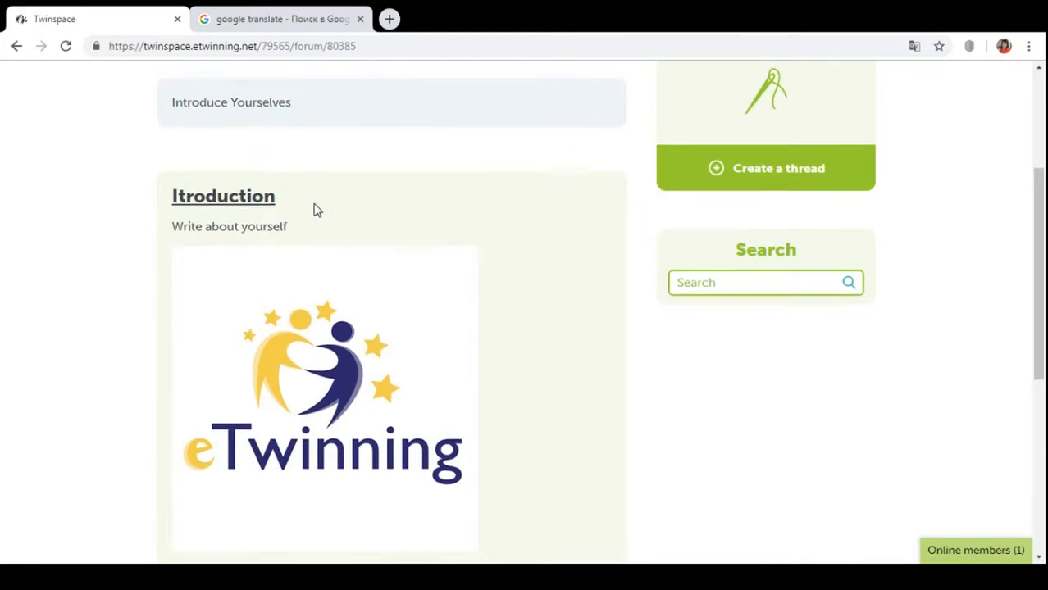
scroll(317, 208, "up", 2)
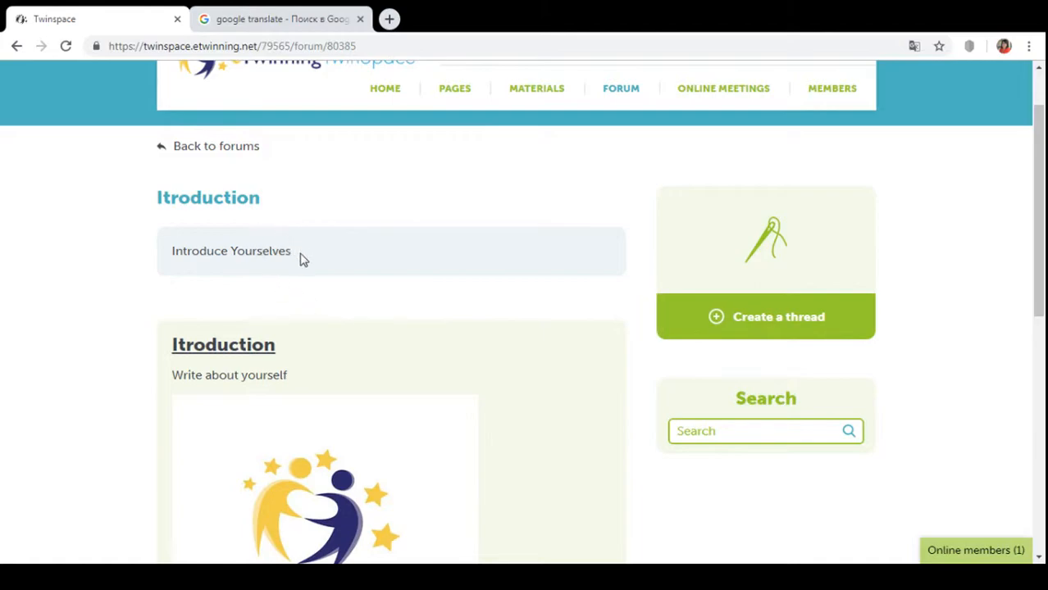
scroll(304, 272, "down", 2)
scroll(320, 297, "down", 5)
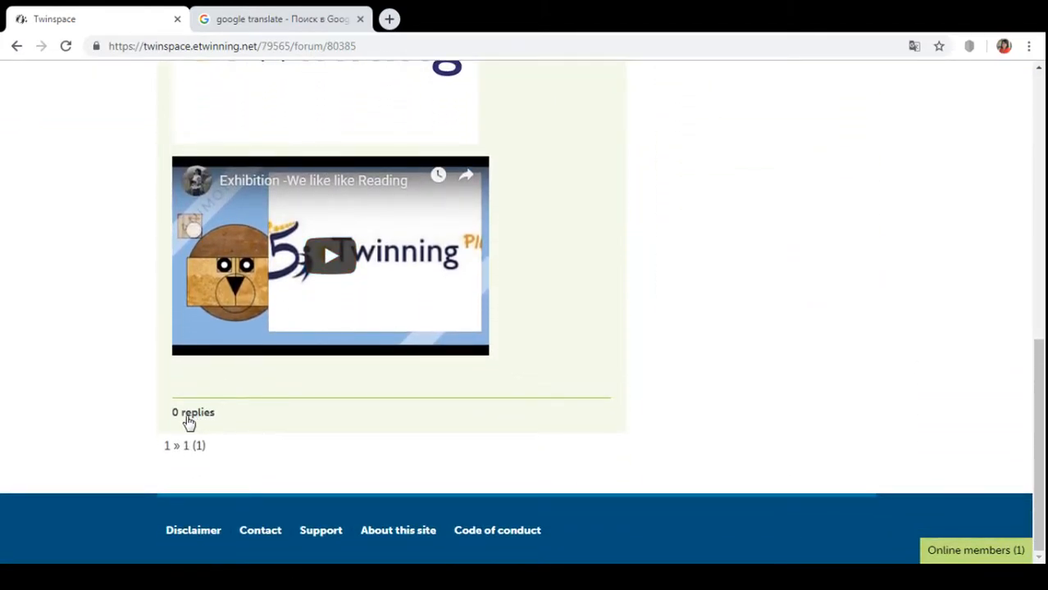
scroll(246, 361, "up", 6)
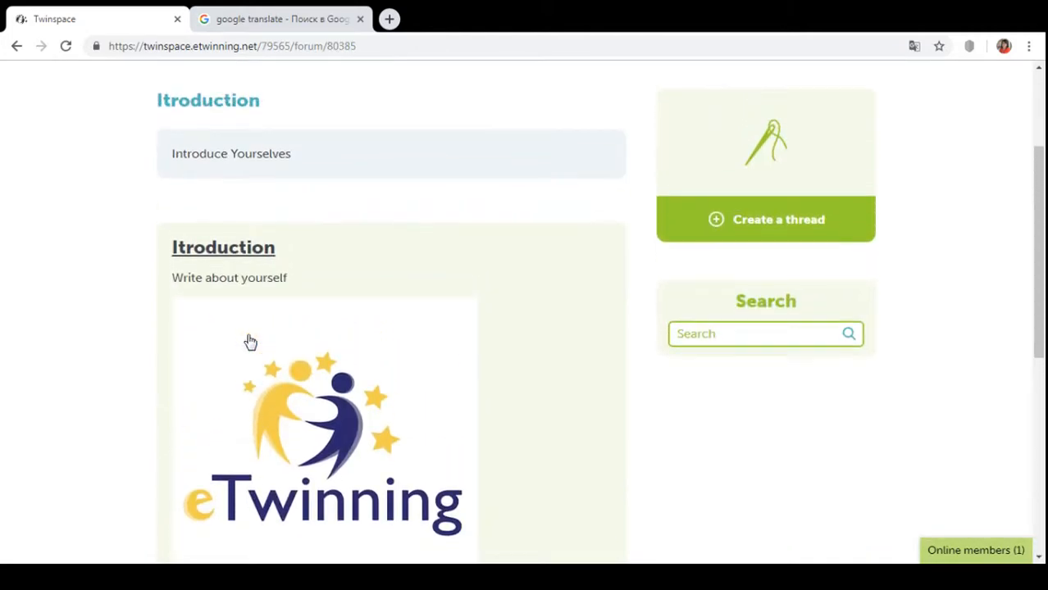
- Open the Itroduction thread and post the reply "reply to a thread"
left_click(240, 252)
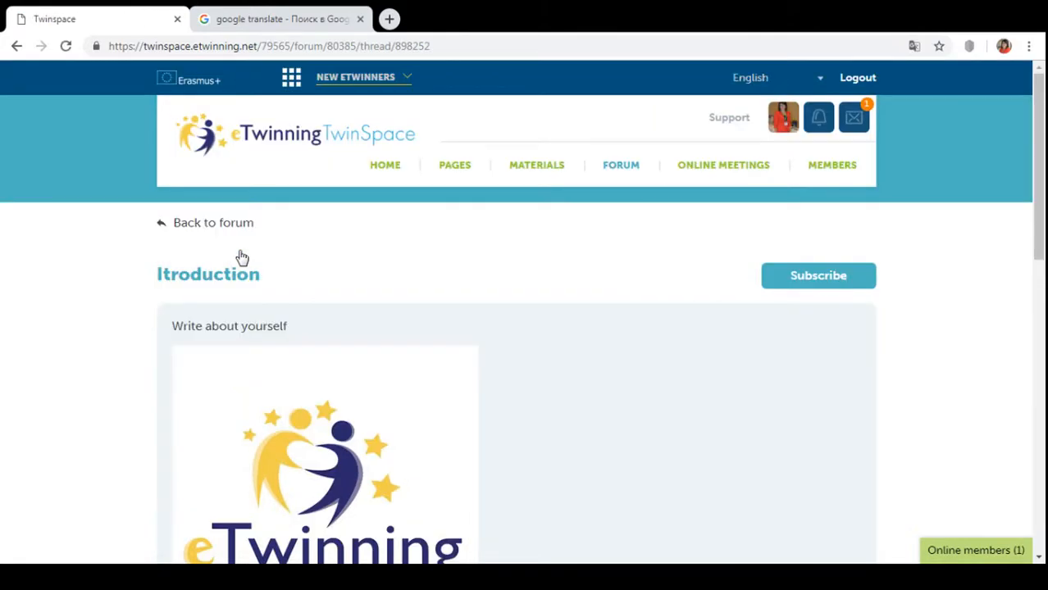
scroll(242, 258, "down", 1)
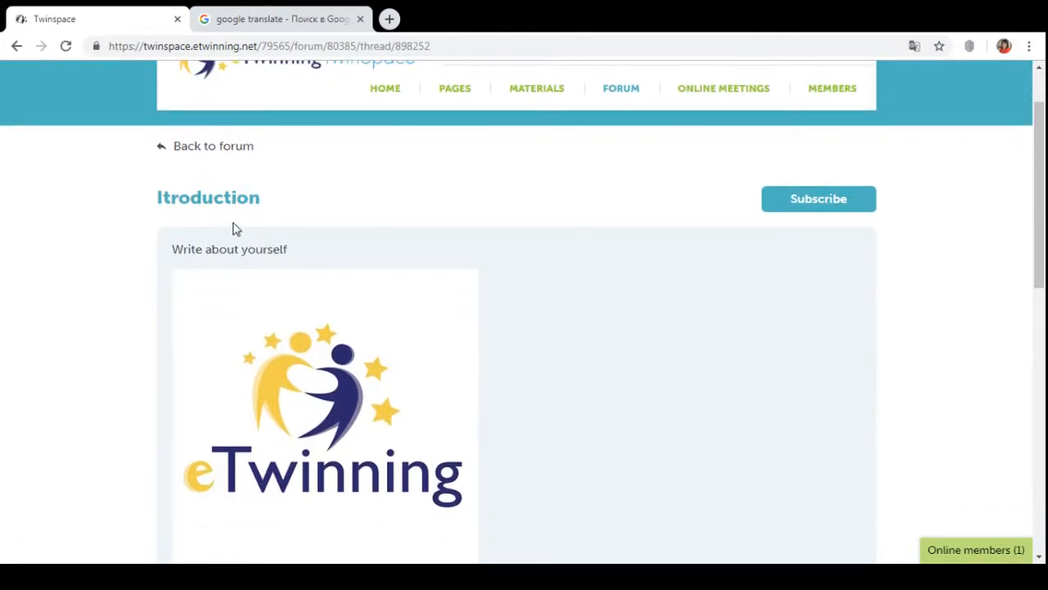
scroll(236, 229, "down", 8)
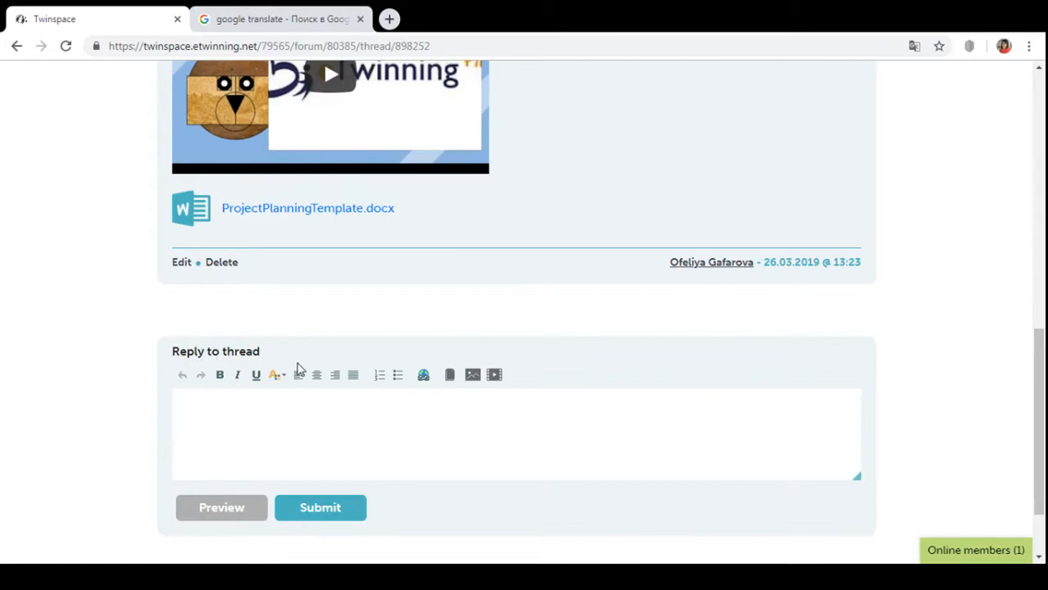
scroll(298, 366, "down", 1)
left_click(239, 334)
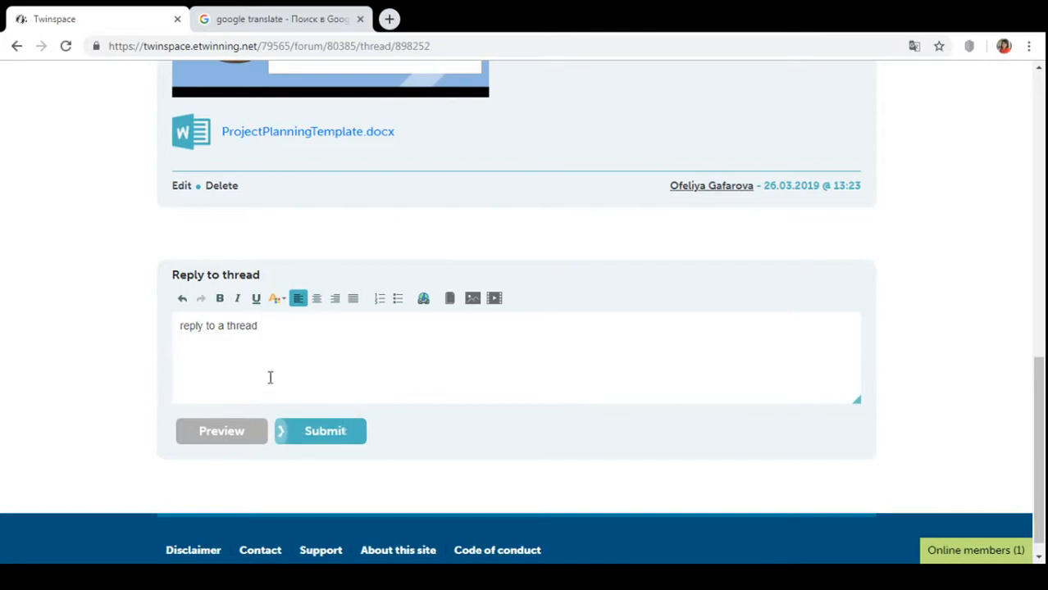
left_click(333, 441)
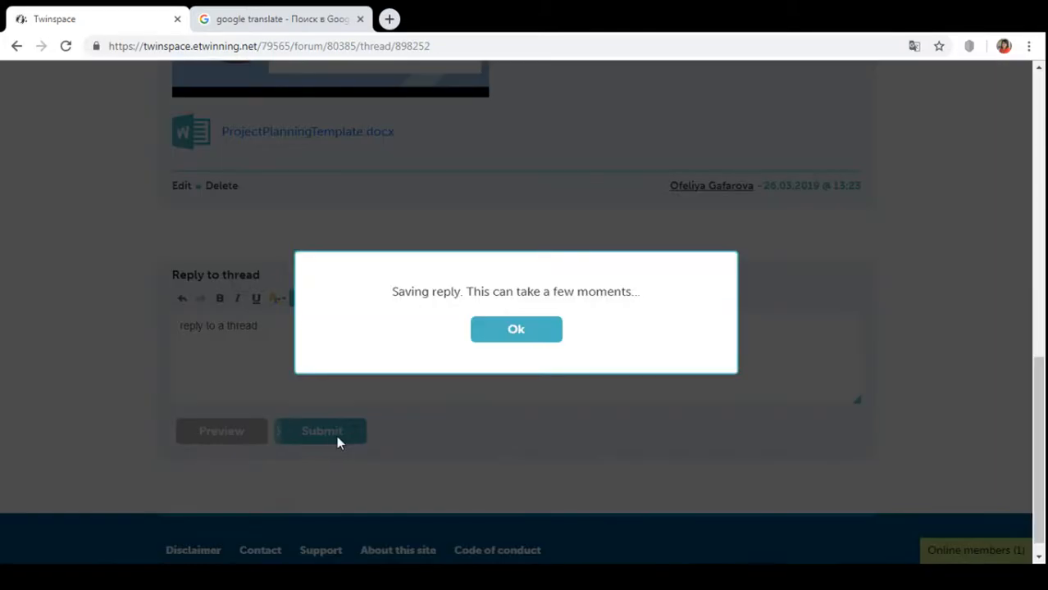
left_click(517, 344)
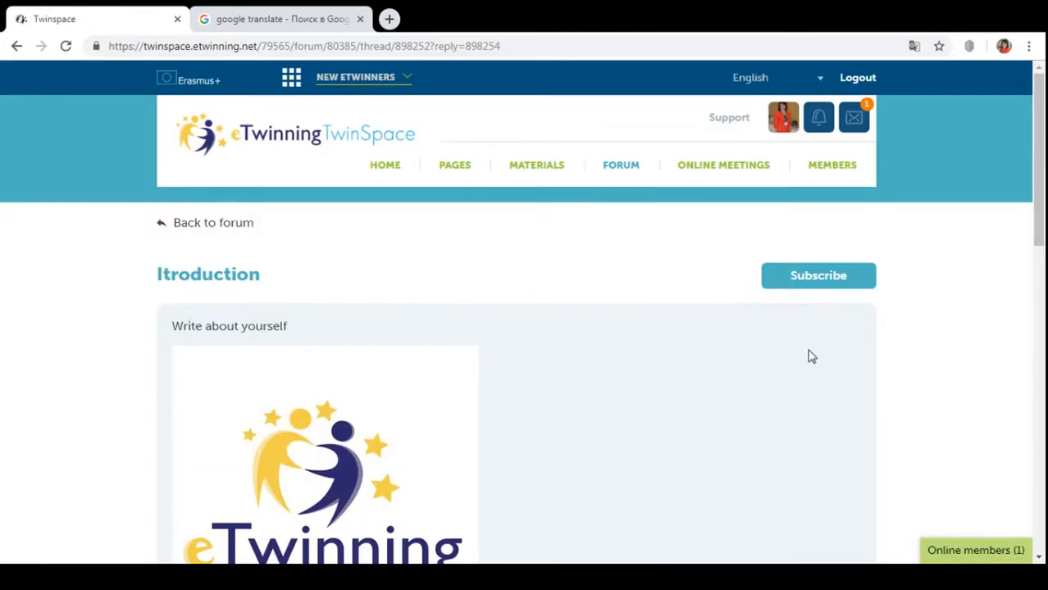
scroll(807, 356, "down", 7)
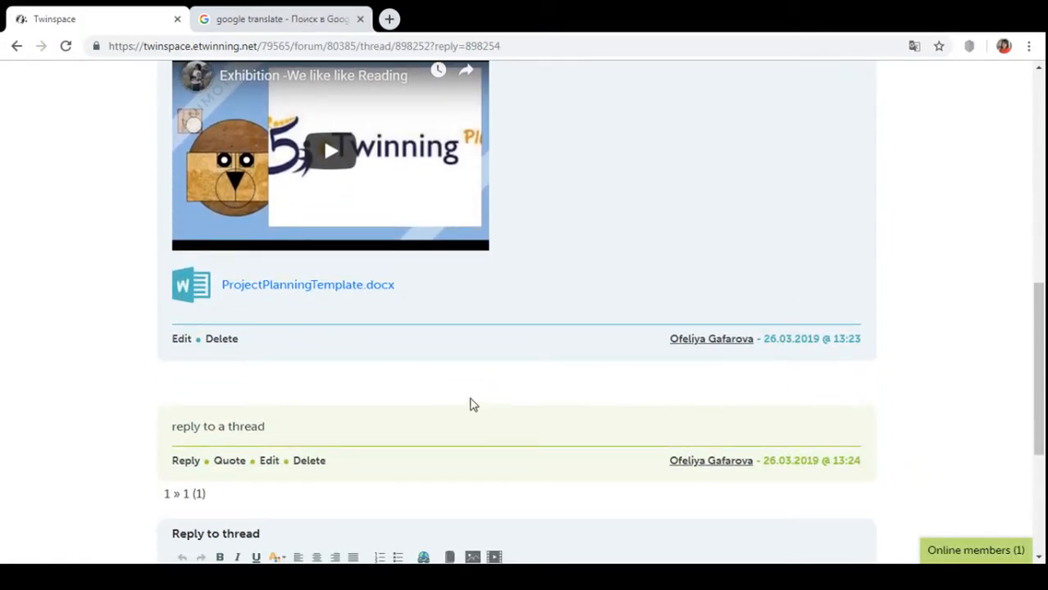
- Subscribe to the Itroduction thread and look through its message, reply and reply options
scroll(598, 293, "up", 6)
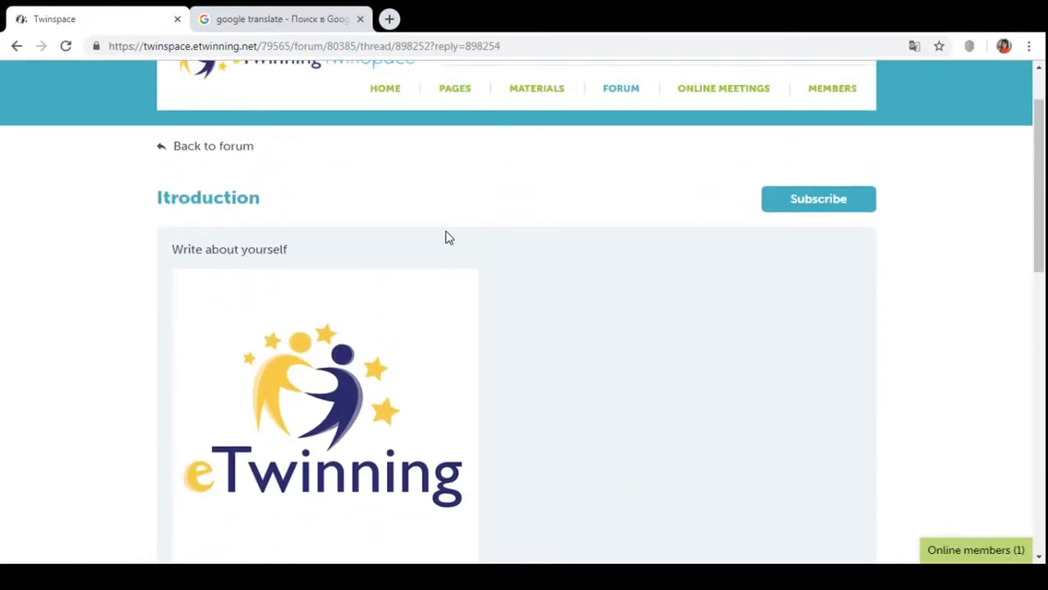
left_click(814, 205)
scroll(802, 213, "down", 5)
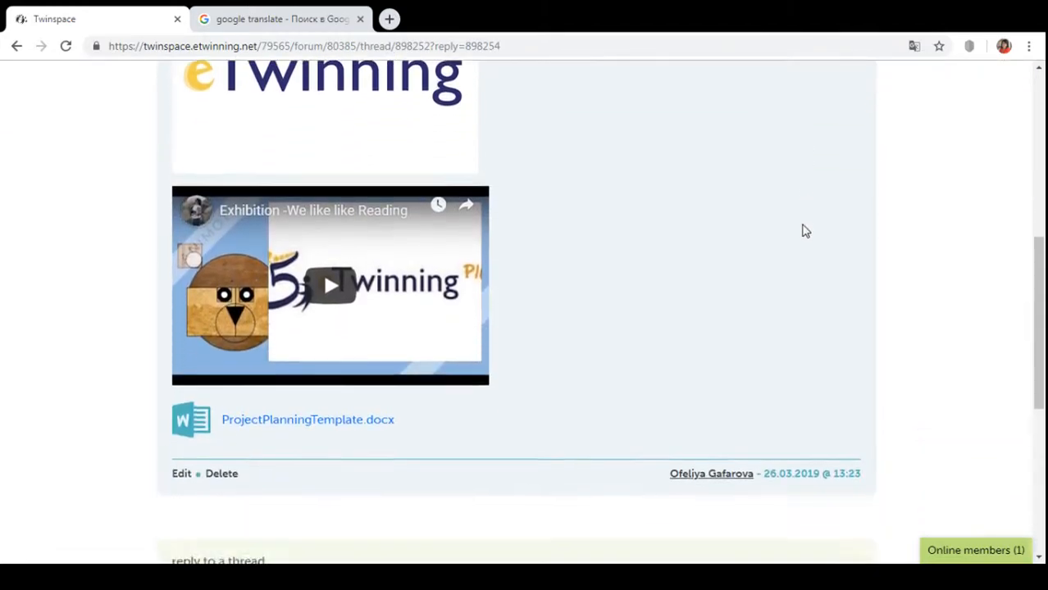
scroll(802, 235, "down", 5)
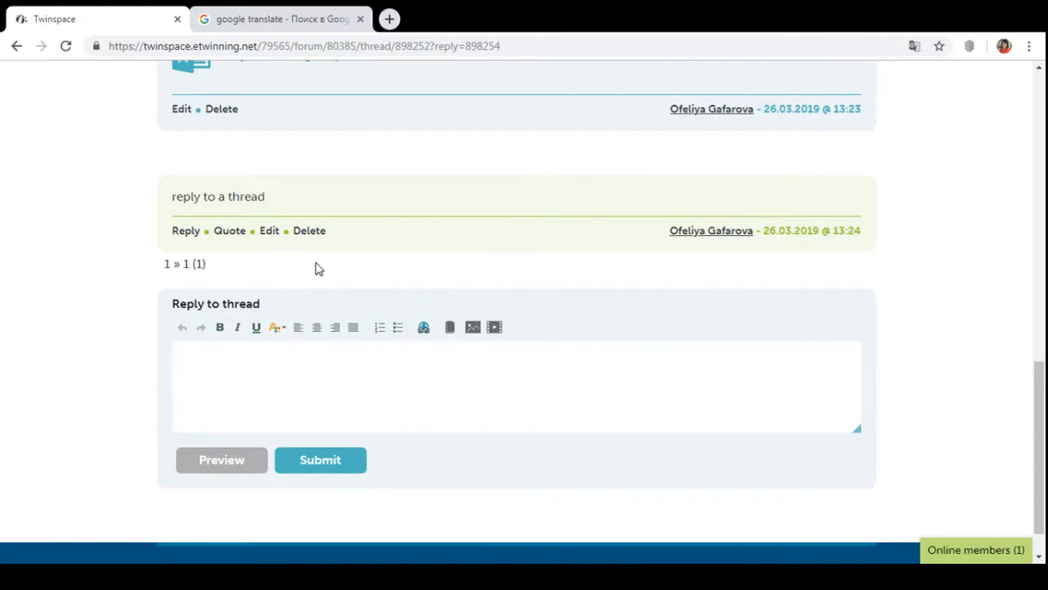
scroll(362, 278, "up", 10)
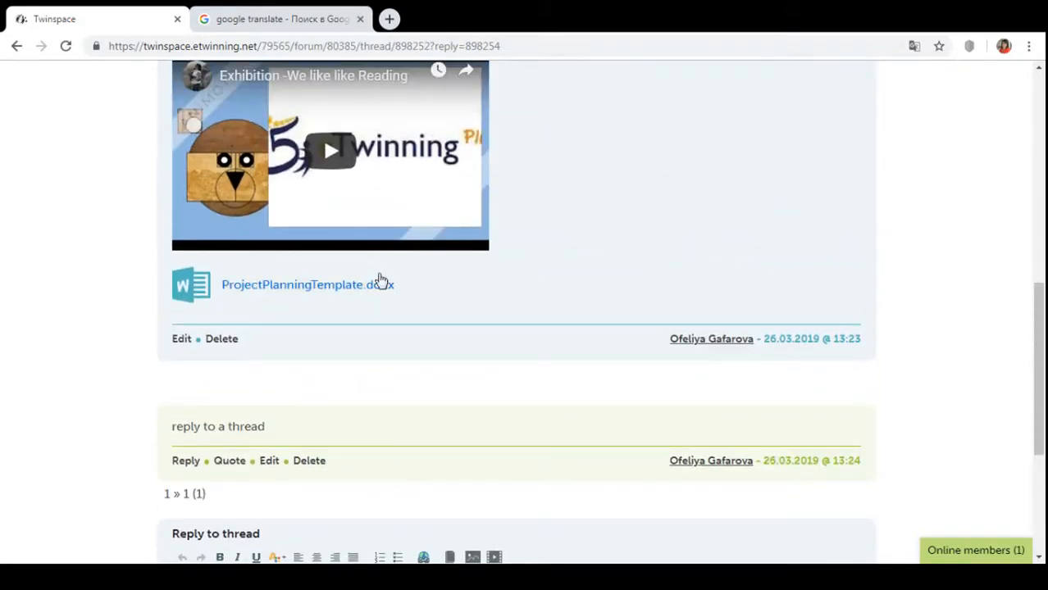
scroll(656, 273, "up", 2)
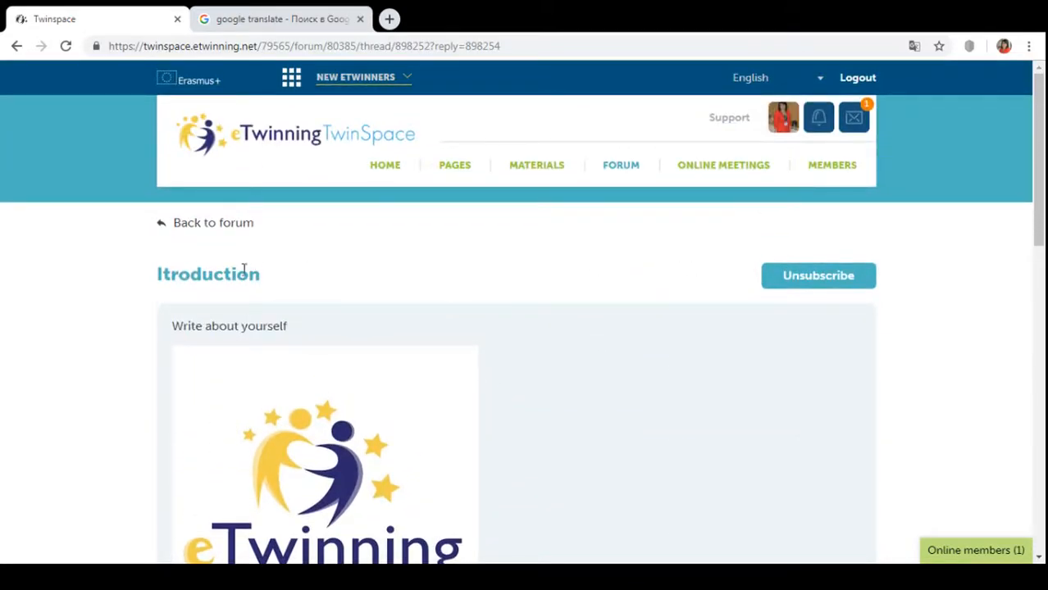
- Go back to the Itroduction forum, start a new thread and add a poll to it
left_click(187, 224)
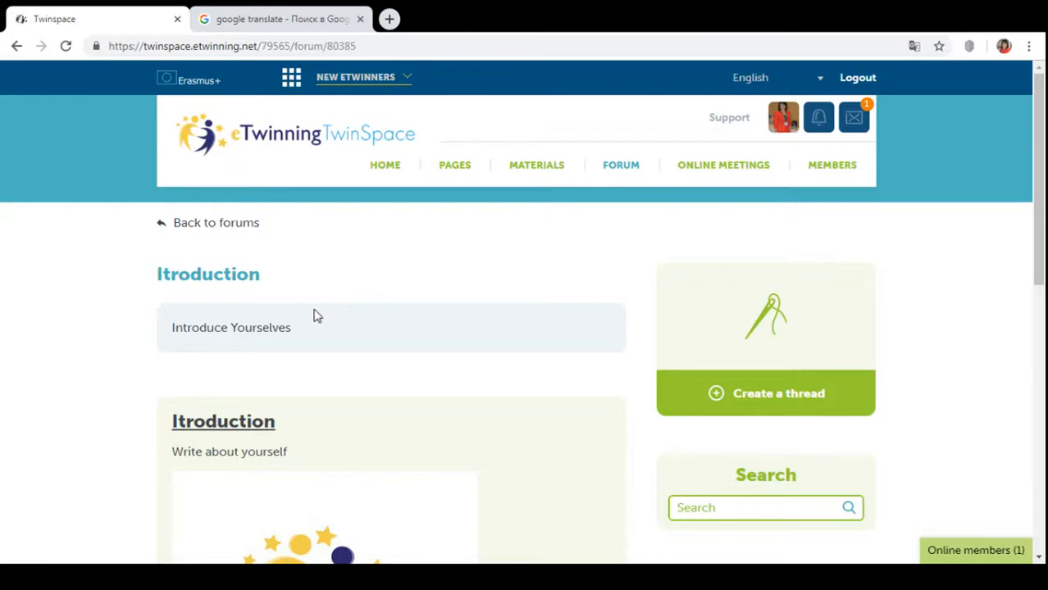
left_click(773, 392)
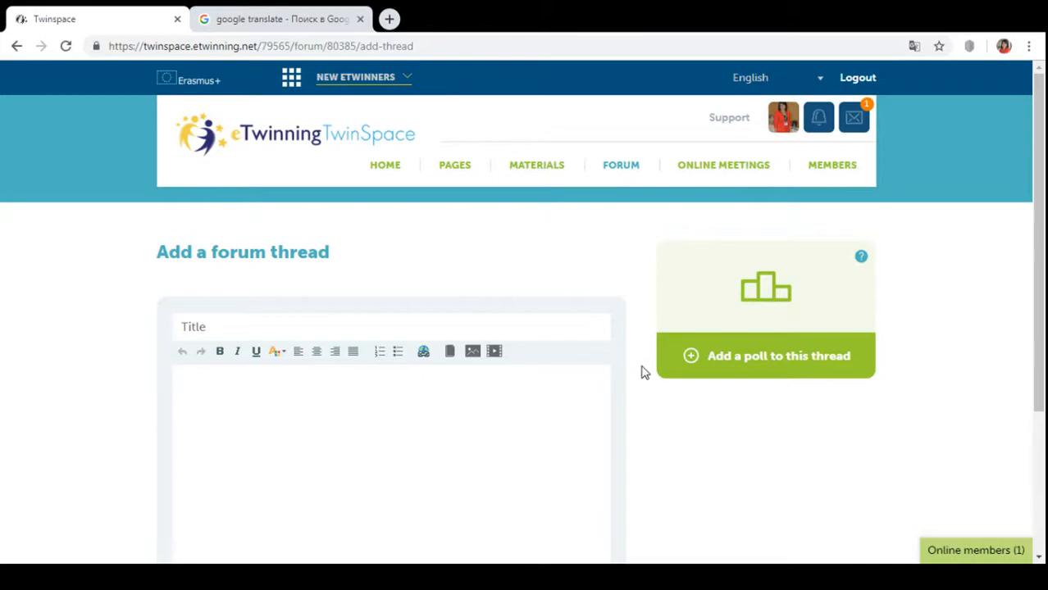
scroll(617, 370, "down", 1)
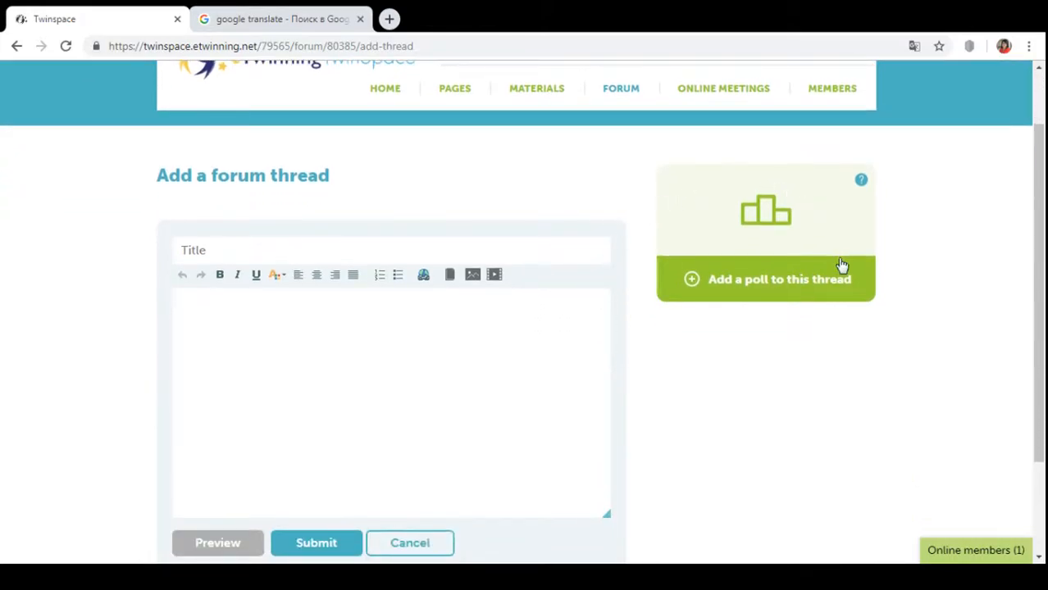
left_click(767, 291)
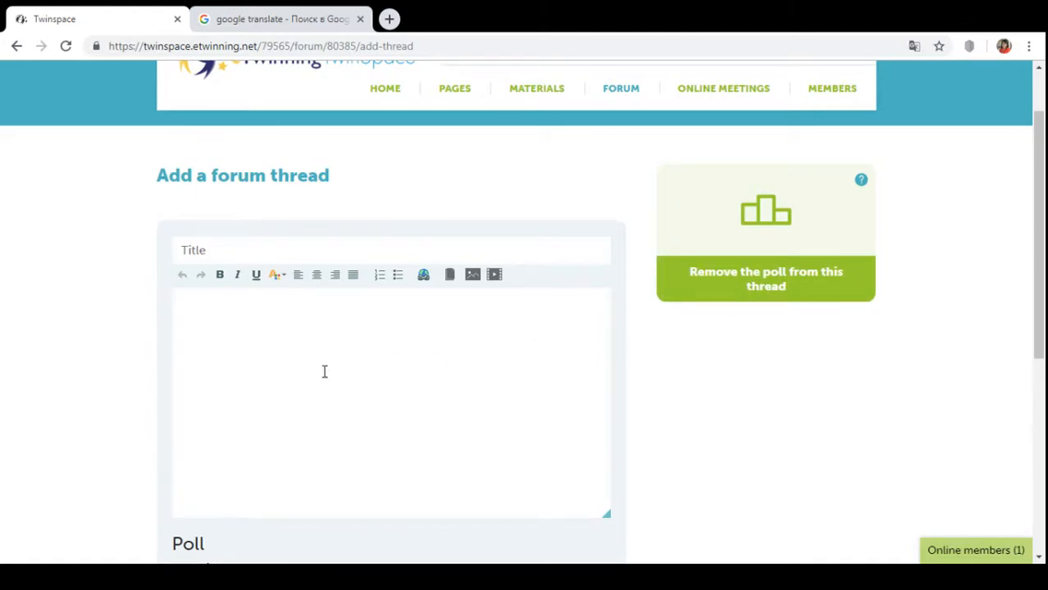
scroll(325, 371, "down", 3)
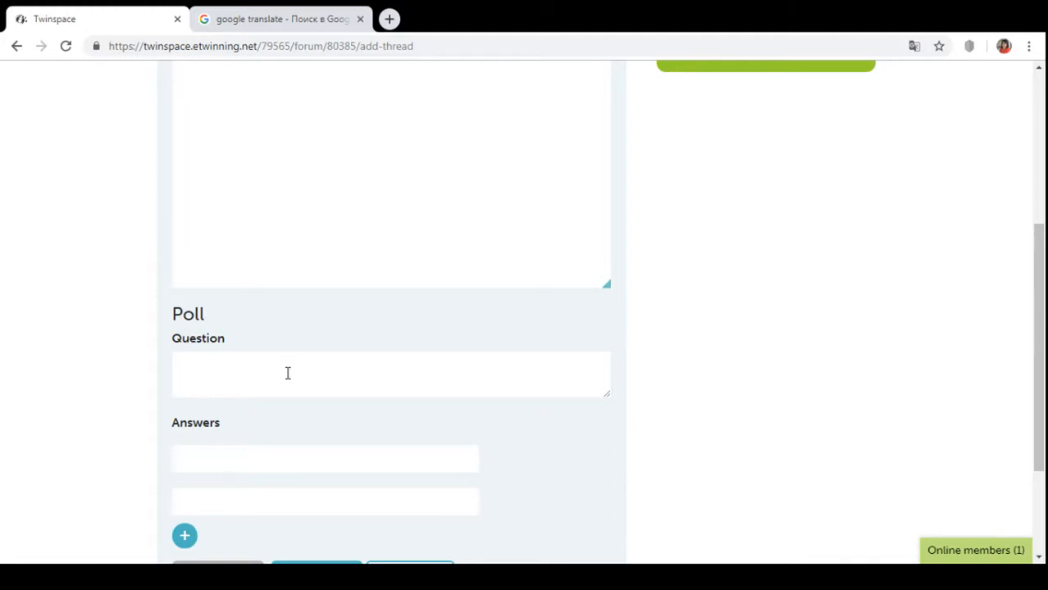
- Title the new thread "Vote for this poll" and enter "Do you agree with..?" as the poll question
scroll(287, 372, "up", 10)
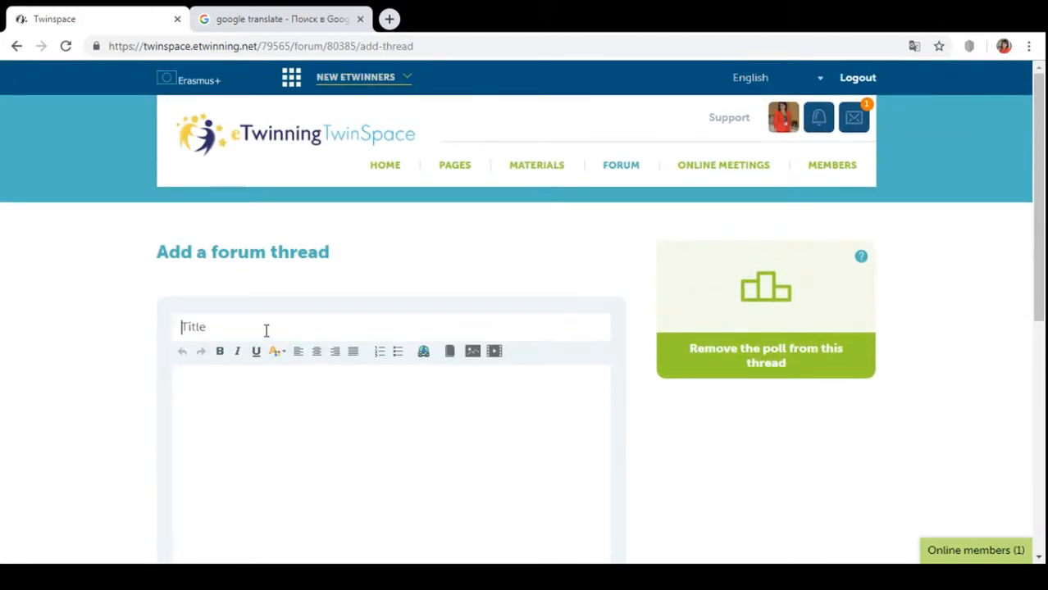
left_click(265, 330)
type("Vote for this poll")
scroll(260, 353, "down", 3)
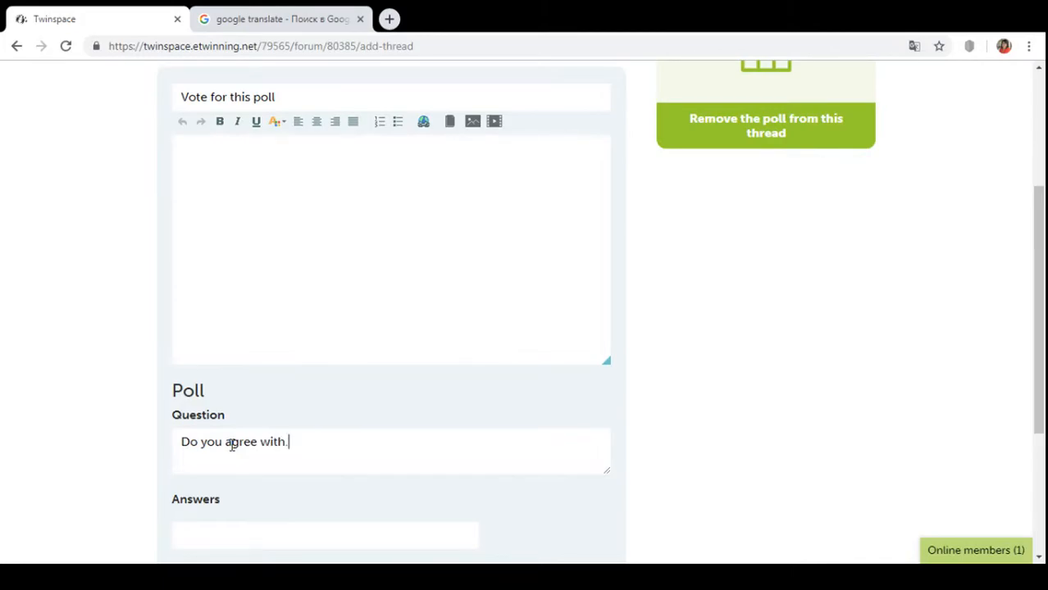
scroll(416, 368, "down", 2)
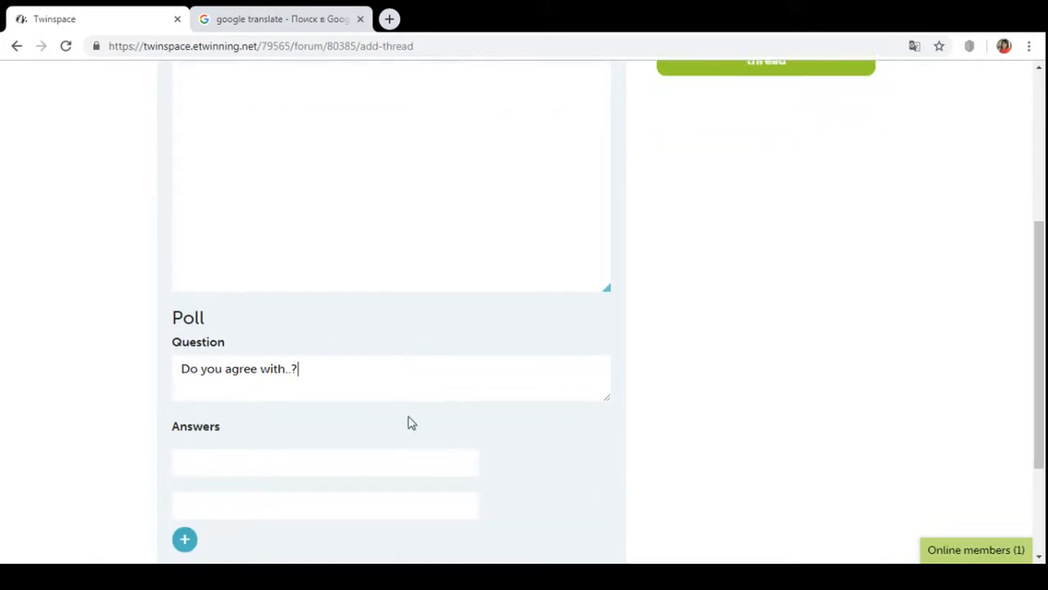
- Enter "yes" and "no" as the poll's answers, try out and remove a third answer field, and submit the thread
left_click(243, 381)
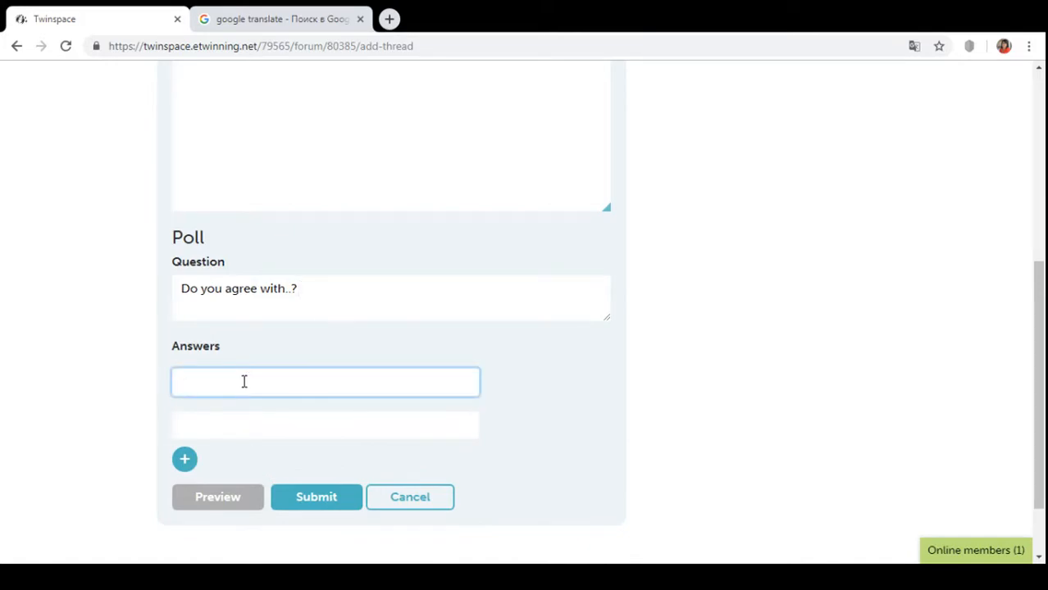
left_click(263, 436)
type("no")
left_click(191, 459)
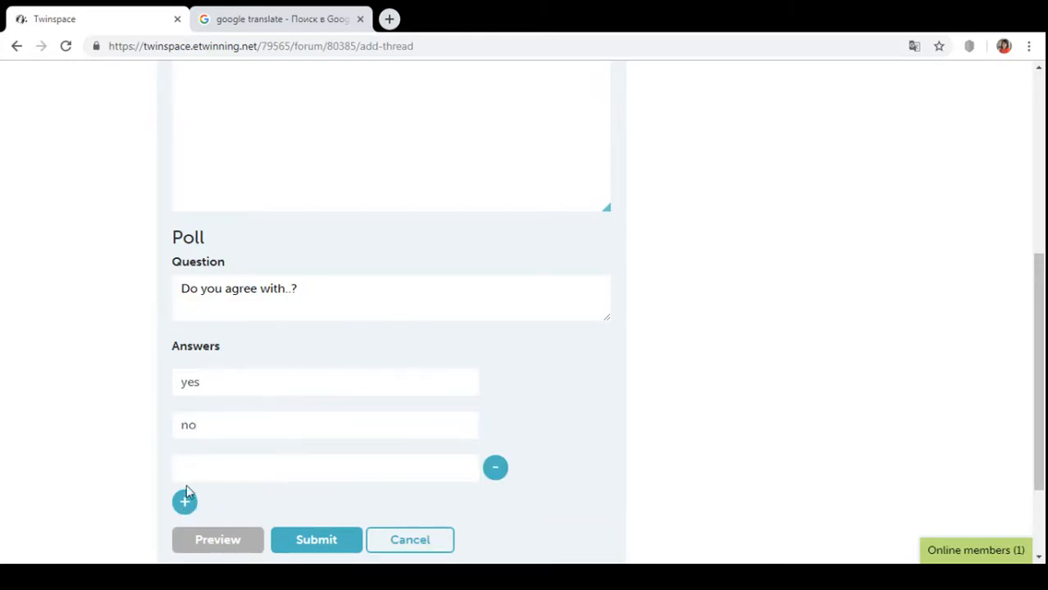
scroll(187, 498, "down", 2)
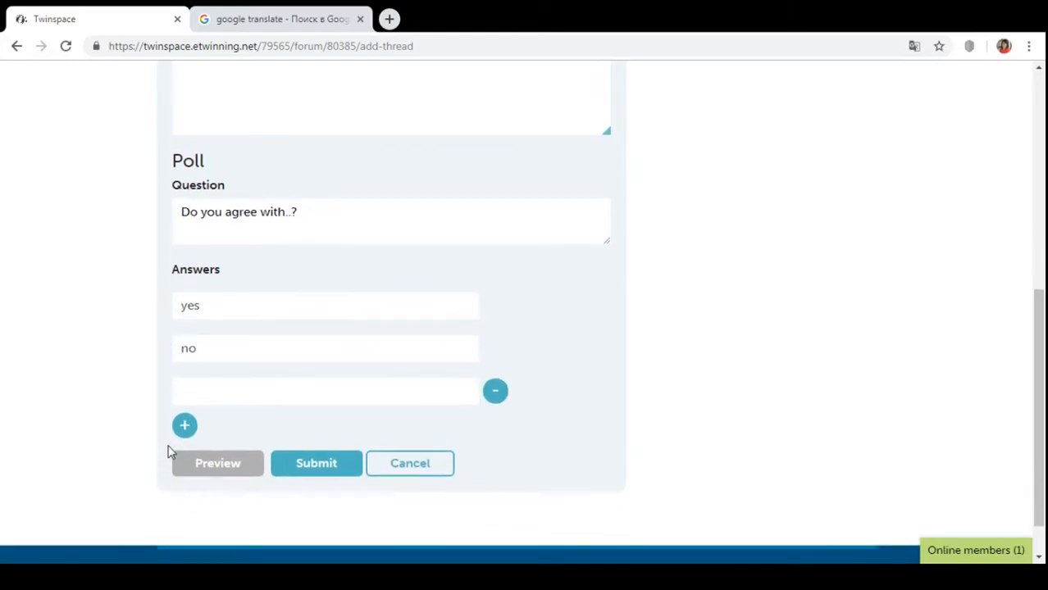
left_click(495, 392)
left_click(317, 422)
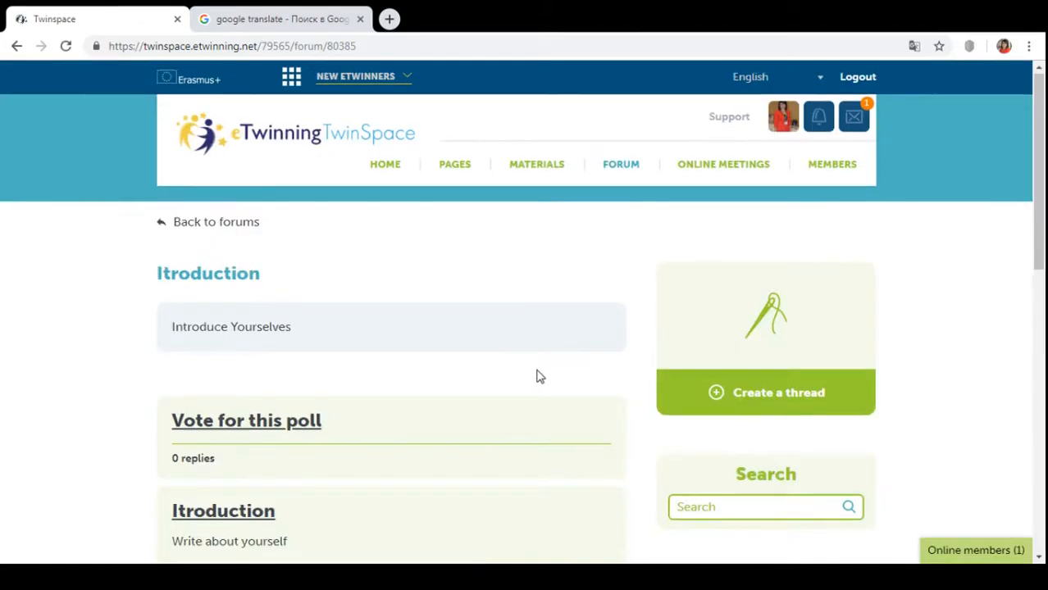
- Open the "Vote for this poll" thread, vote YES and view the poll results
scroll(537, 375, "down", 2)
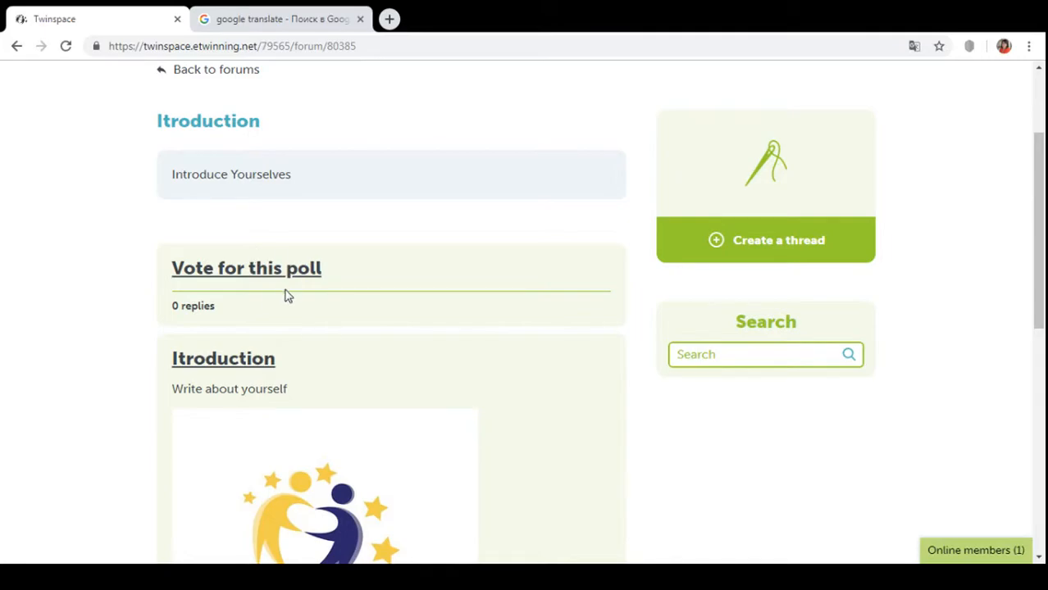
left_click(260, 279)
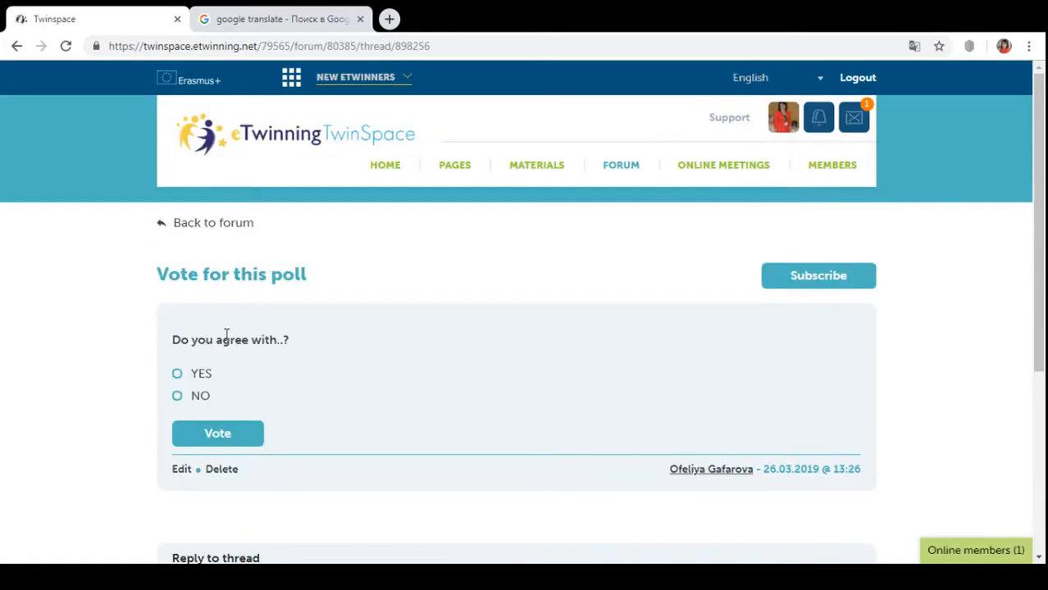
left_click(179, 376)
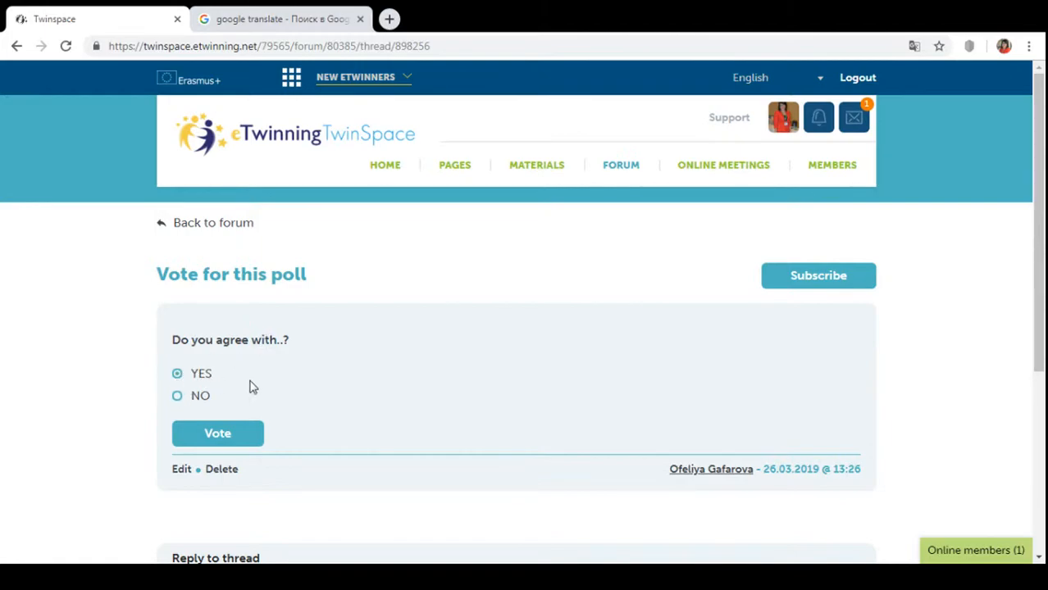
left_click(244, 443)
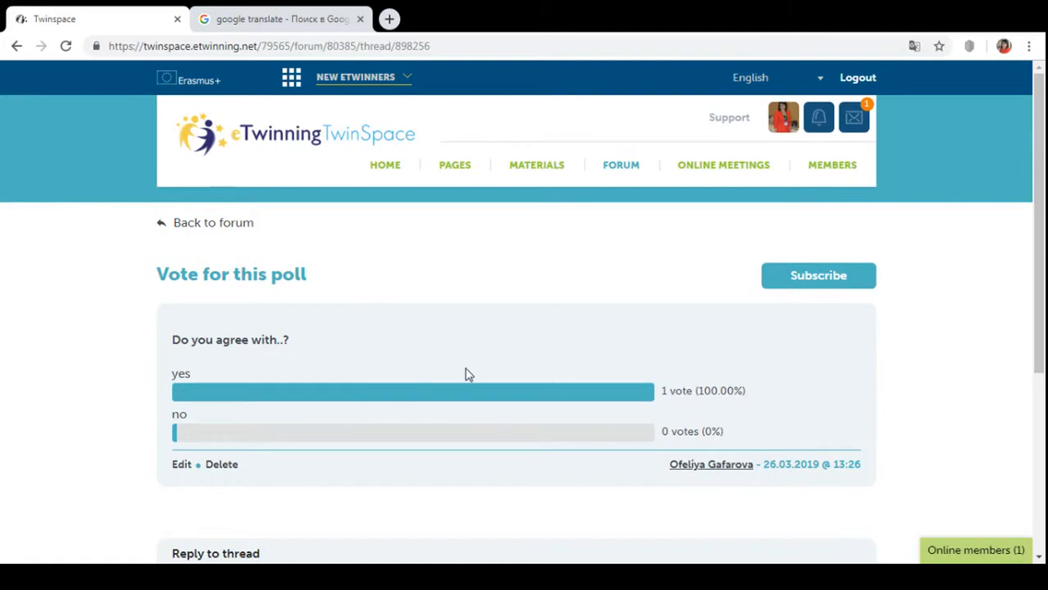
scroll(537, 373, "down", 1)
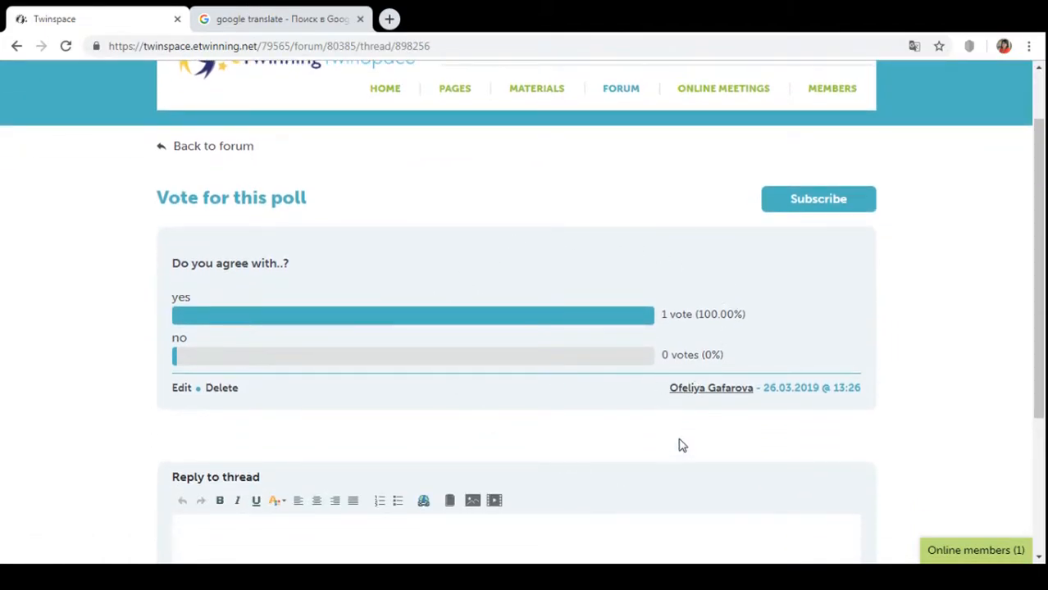
- Leave the poll thread and go back through the Itroduction forum to the overview of all discussions
scroll(678, 444, "up", 1)
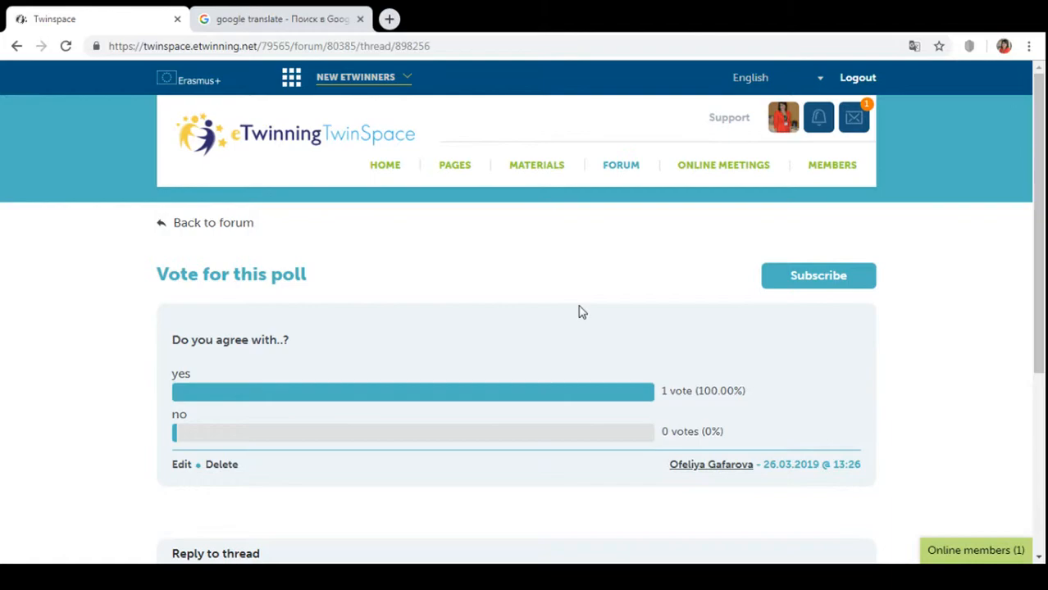
scroll(573, 304, "down", 1)
left_click(236, 154)
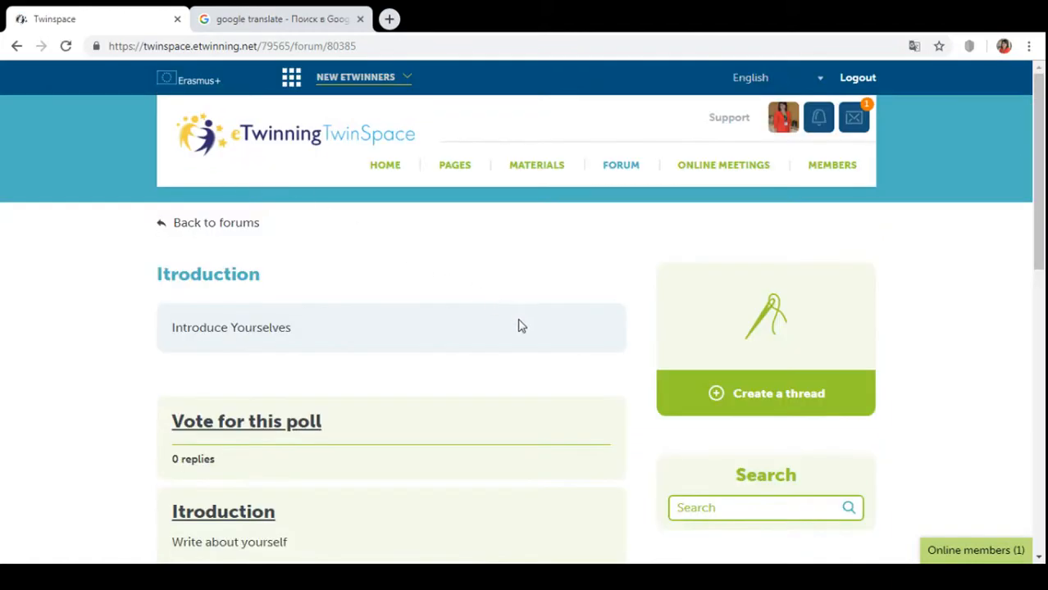
left_click(164, 223)
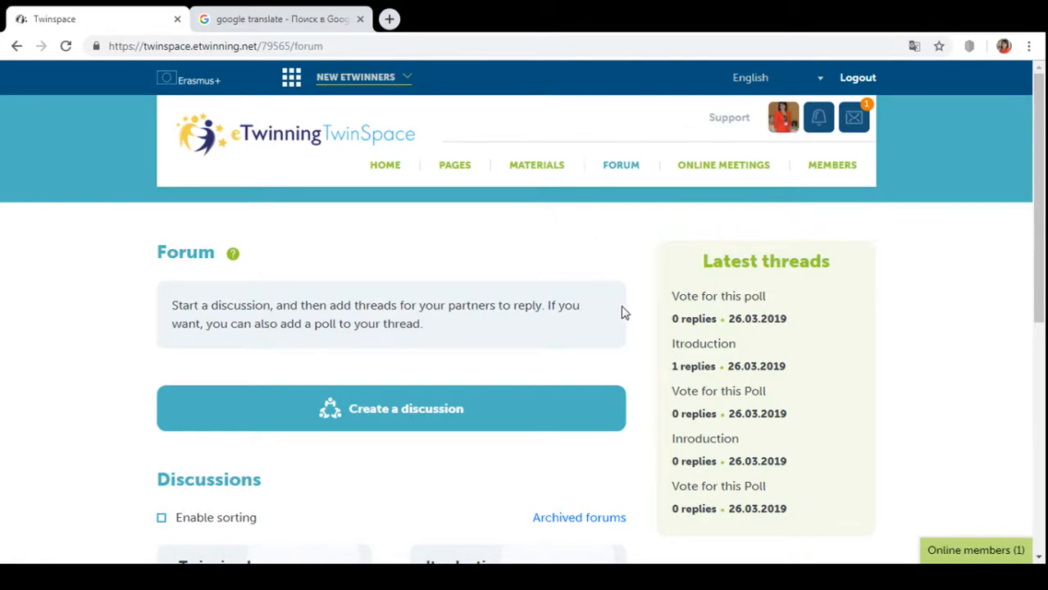
scroll(611, 318, "down", 1)
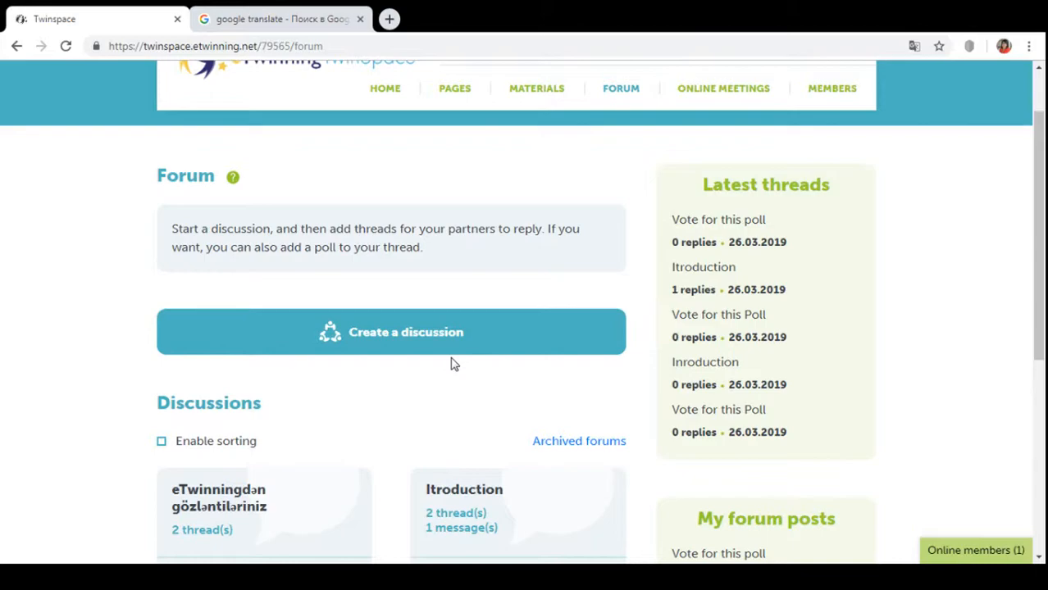
scroll(491, 393, "down", 1)
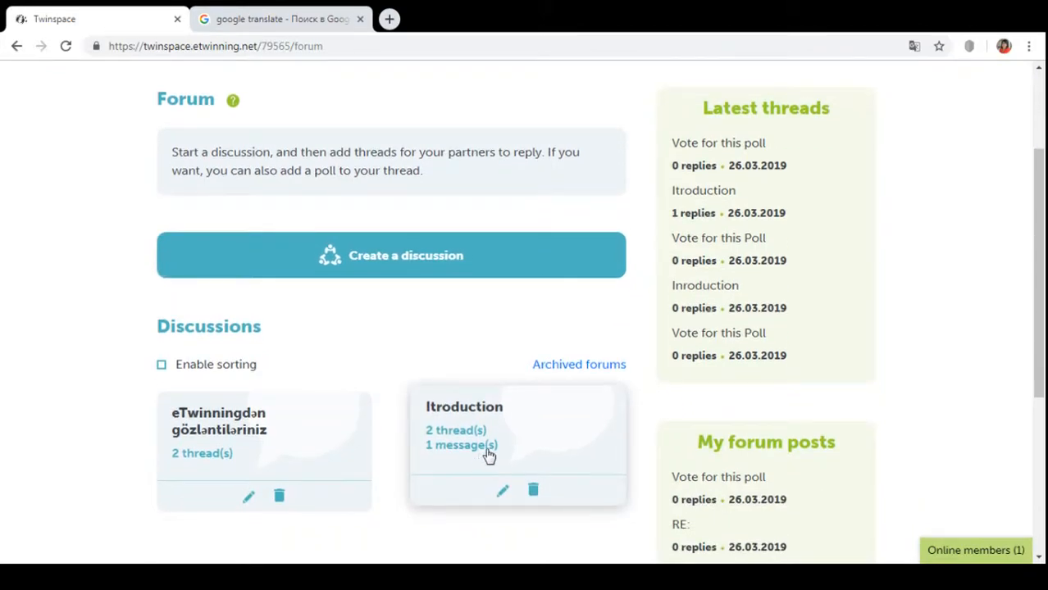
- Look through the threads in the Itroduction discussion, including the inserted image and video, and return to the forum overview
left_click(490, 420)
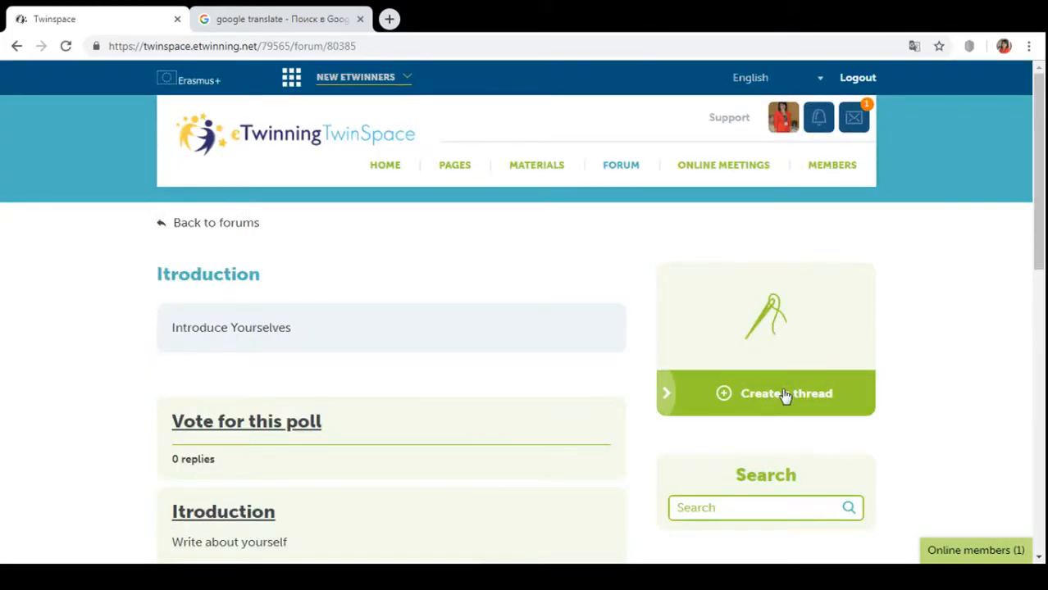
scroll(785, 396, "down", 1)
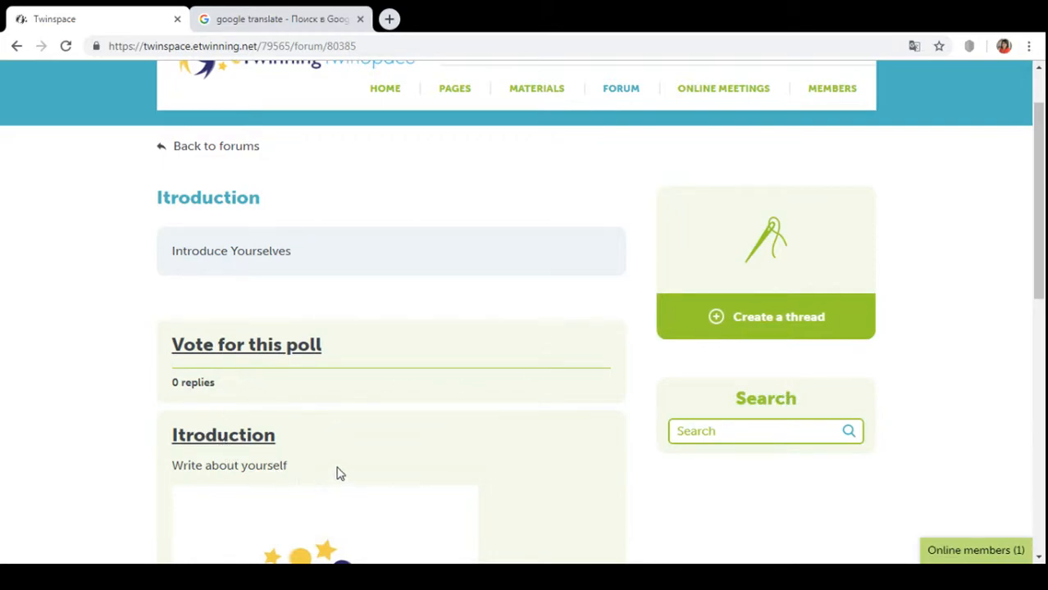
scroll(343, 461, "down", 4)
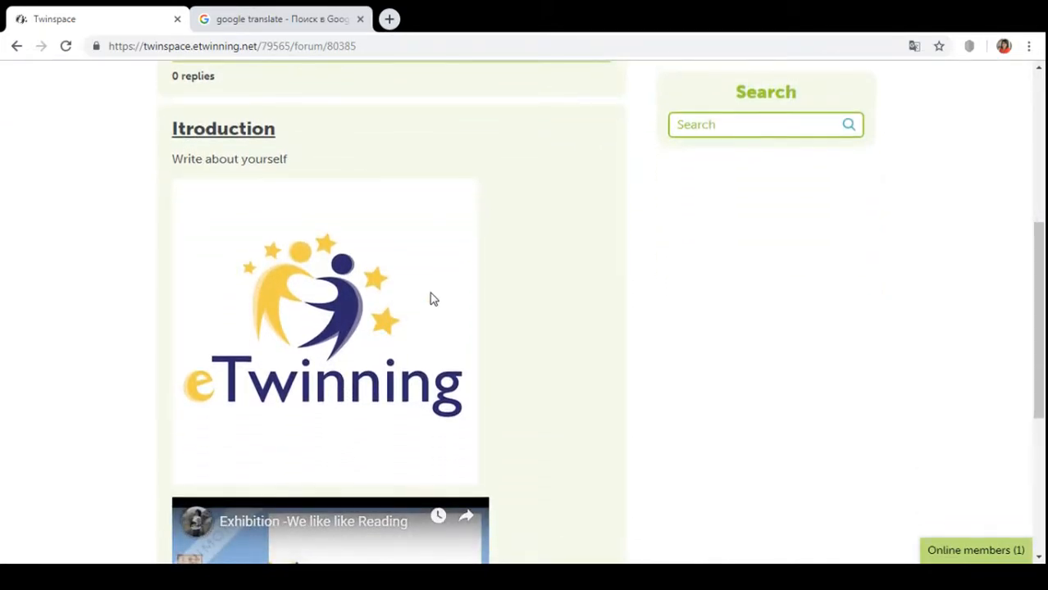
scroll(456, 334, "down", 4)
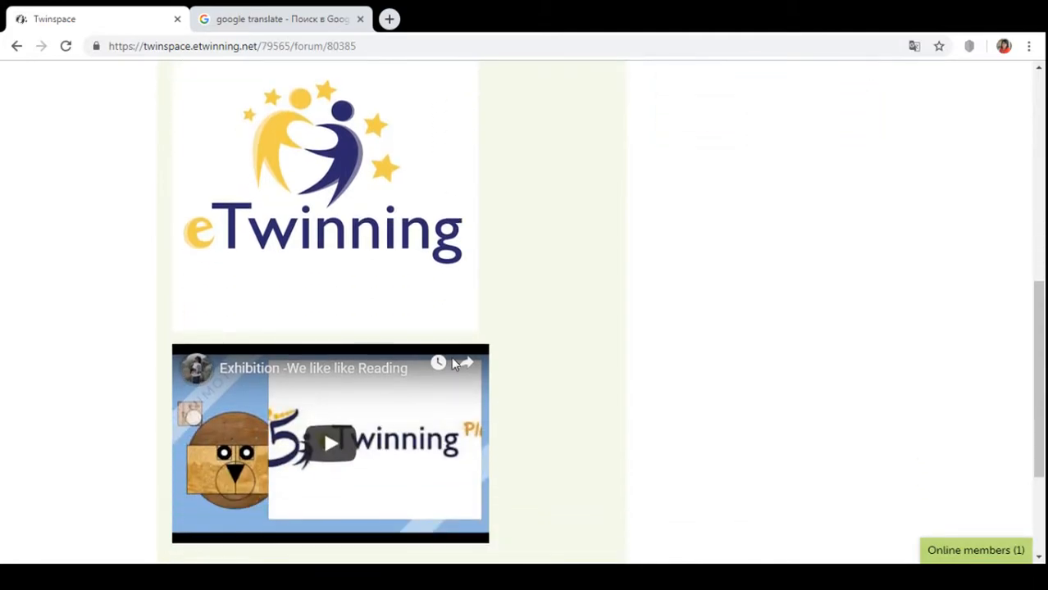
scroll(440, 369, "up", 10)
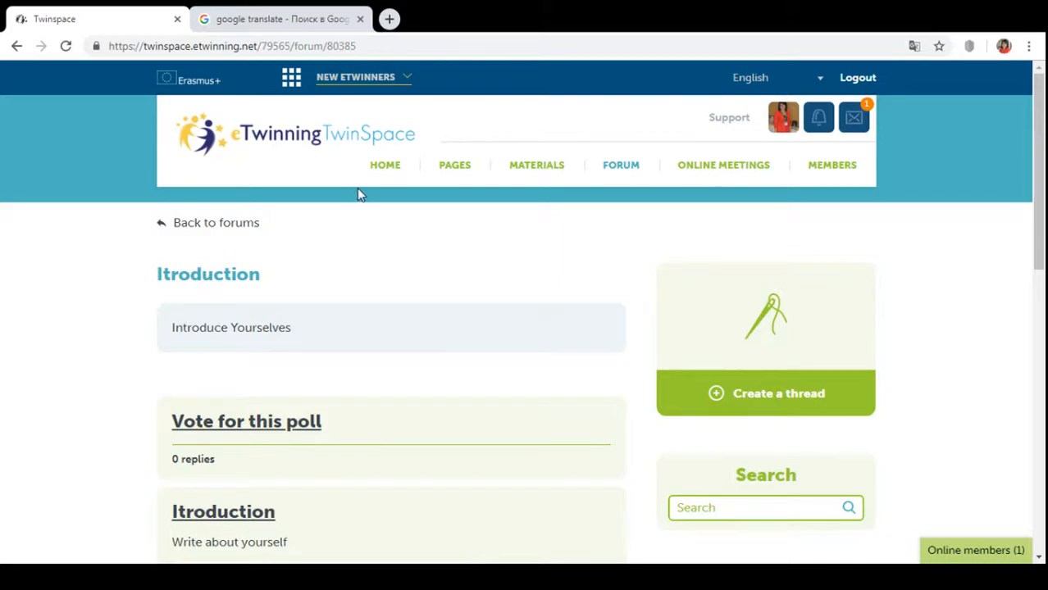
left_click(226, 228)
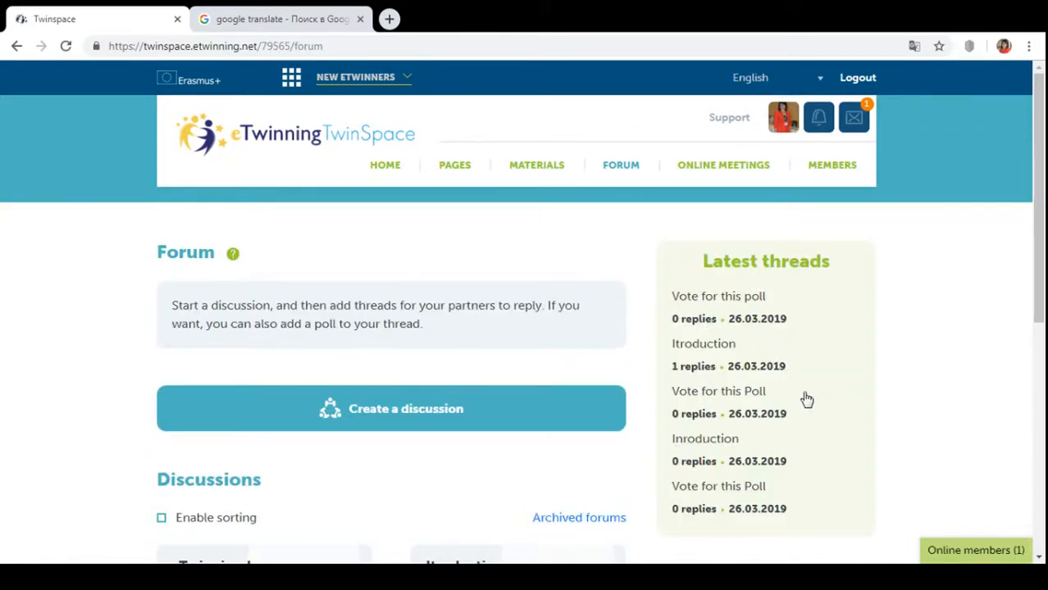
scroll(807, 399, "down", 1)
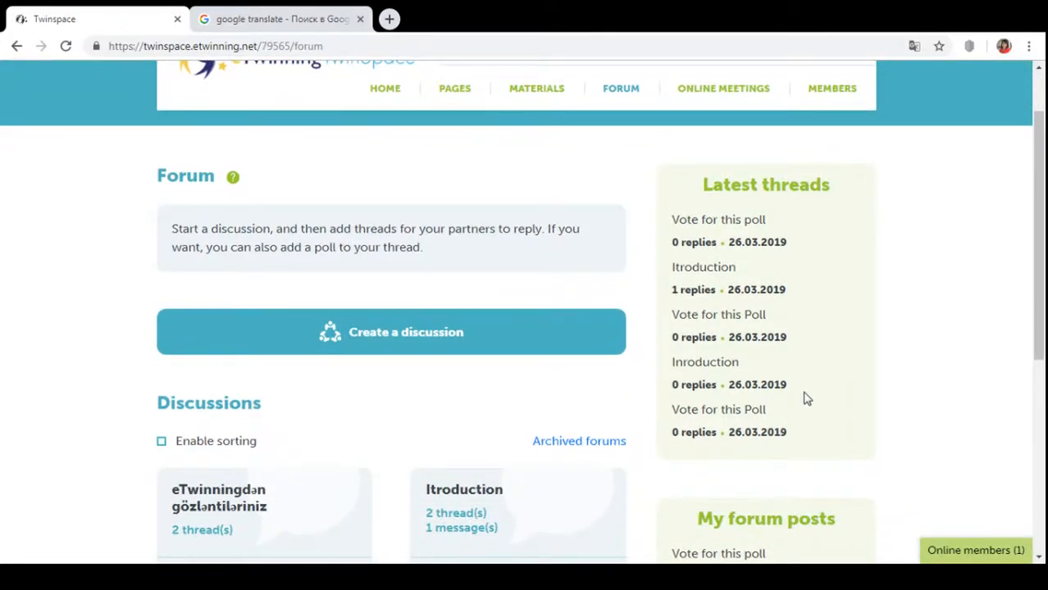